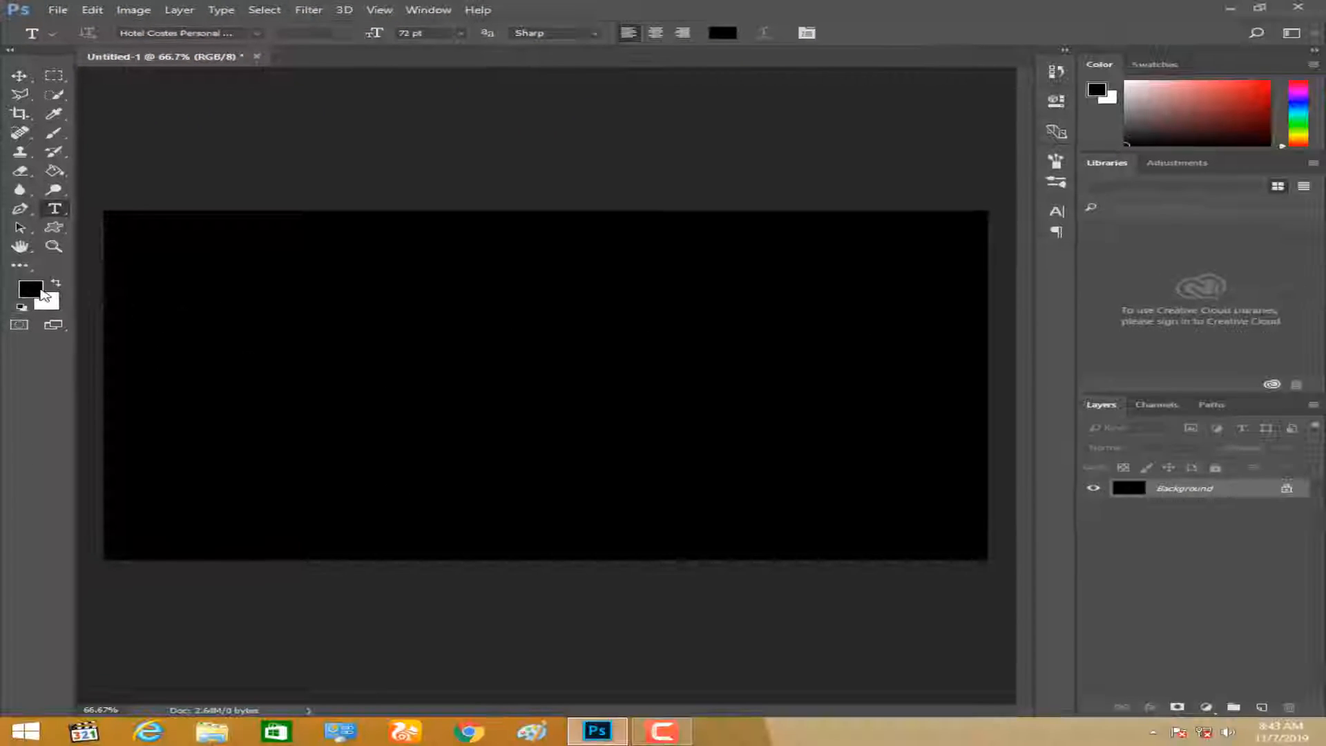
Set the foreground colour to a bright pink with a hue of about 309°
{"action": "left_click", "coordinate": [40, 290]}
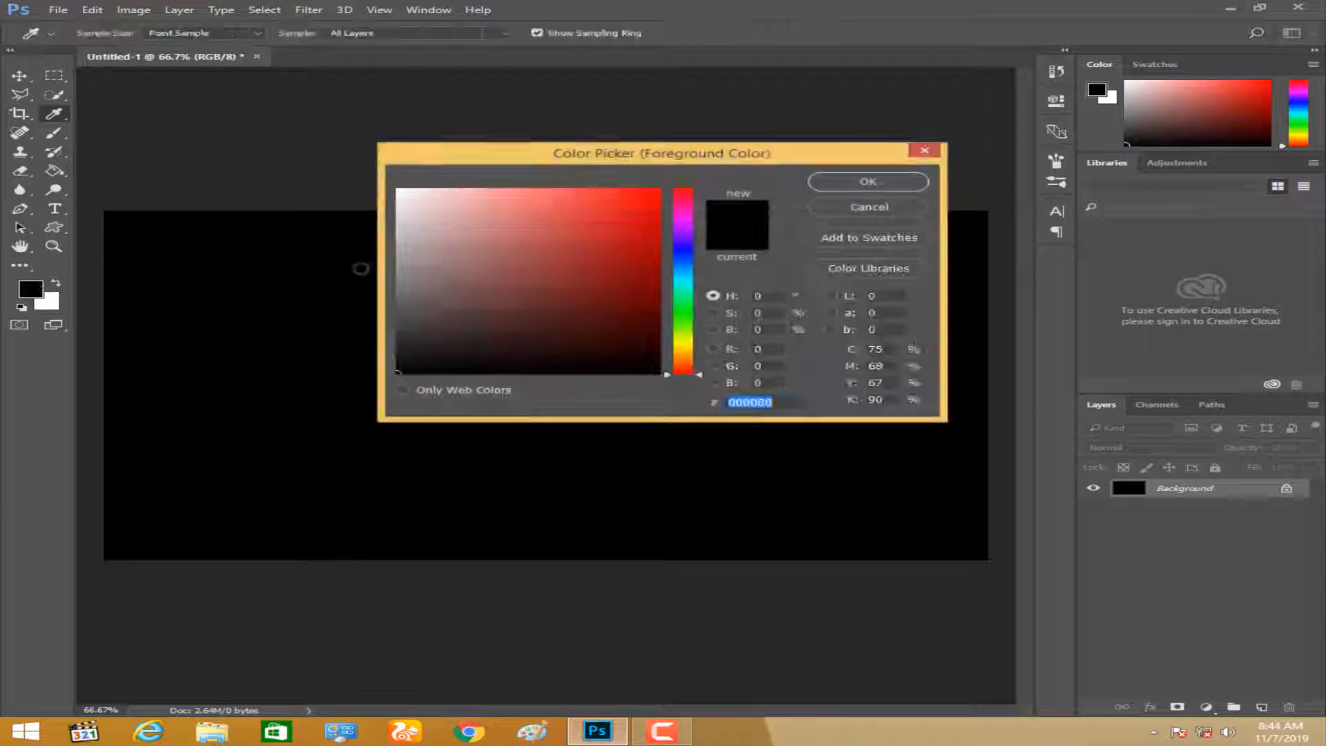
{"action": "left_click_drag", "start_coordinate": [684, 255], "coordinate": [685, 221]}
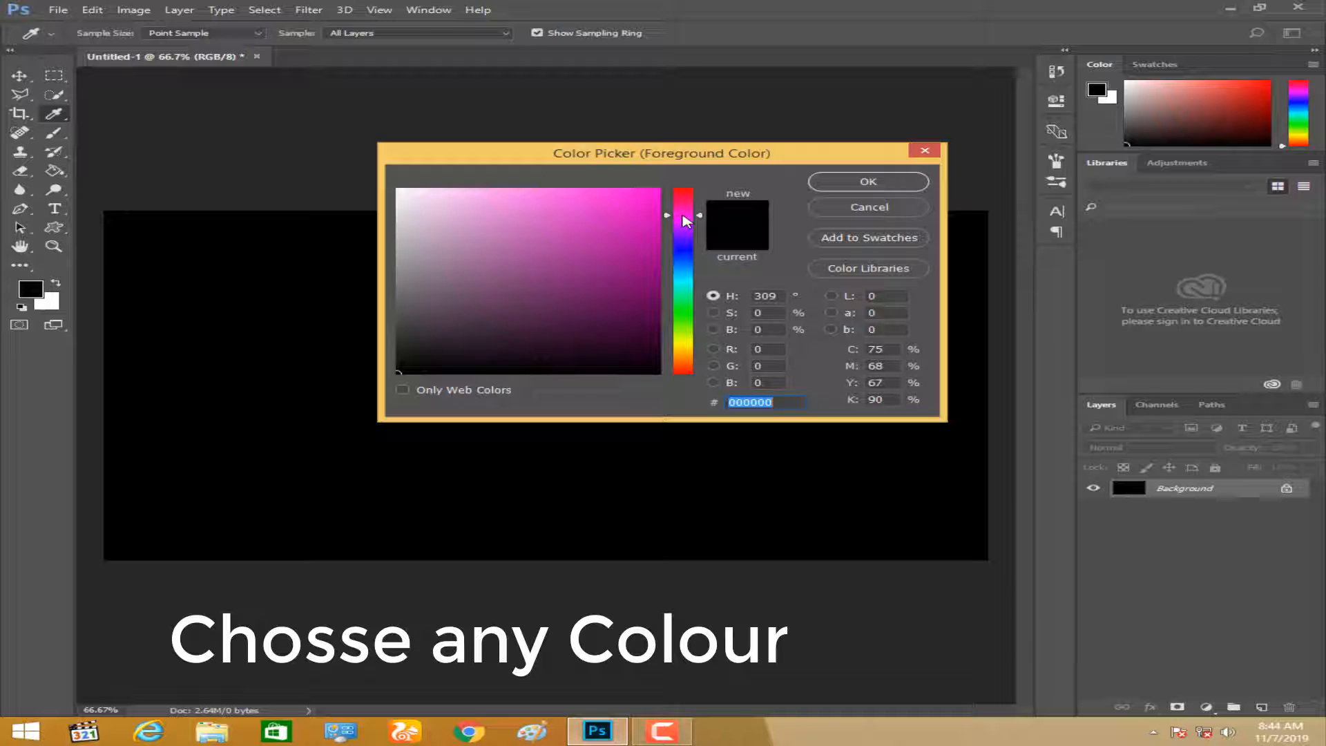
{"action": "left_click", "coordinate": [653, 195]}
{"action": "left_click", "coordinate": [869, 181]}
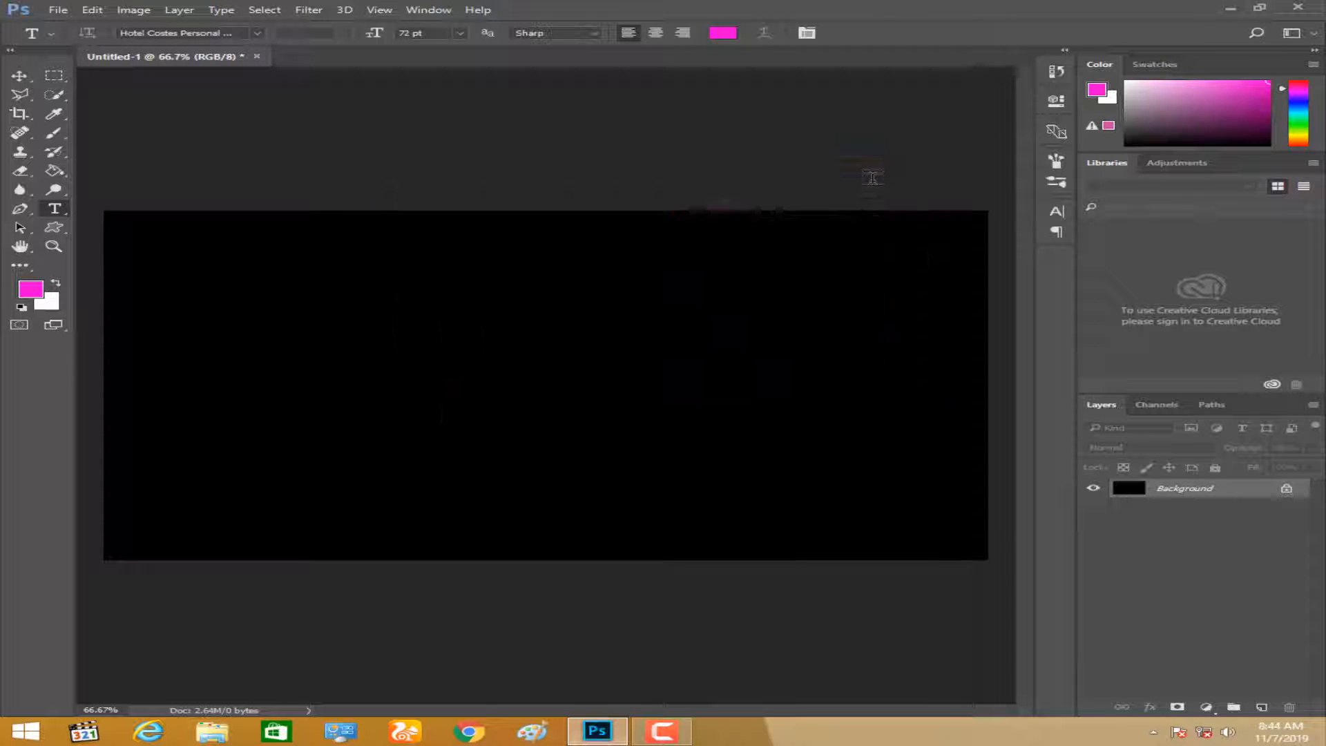
Add the text "ROSE" on the black canvas, enlarge it to span most of the width and centre it
{"action": "left_click", "coordinate": [184, 357]}
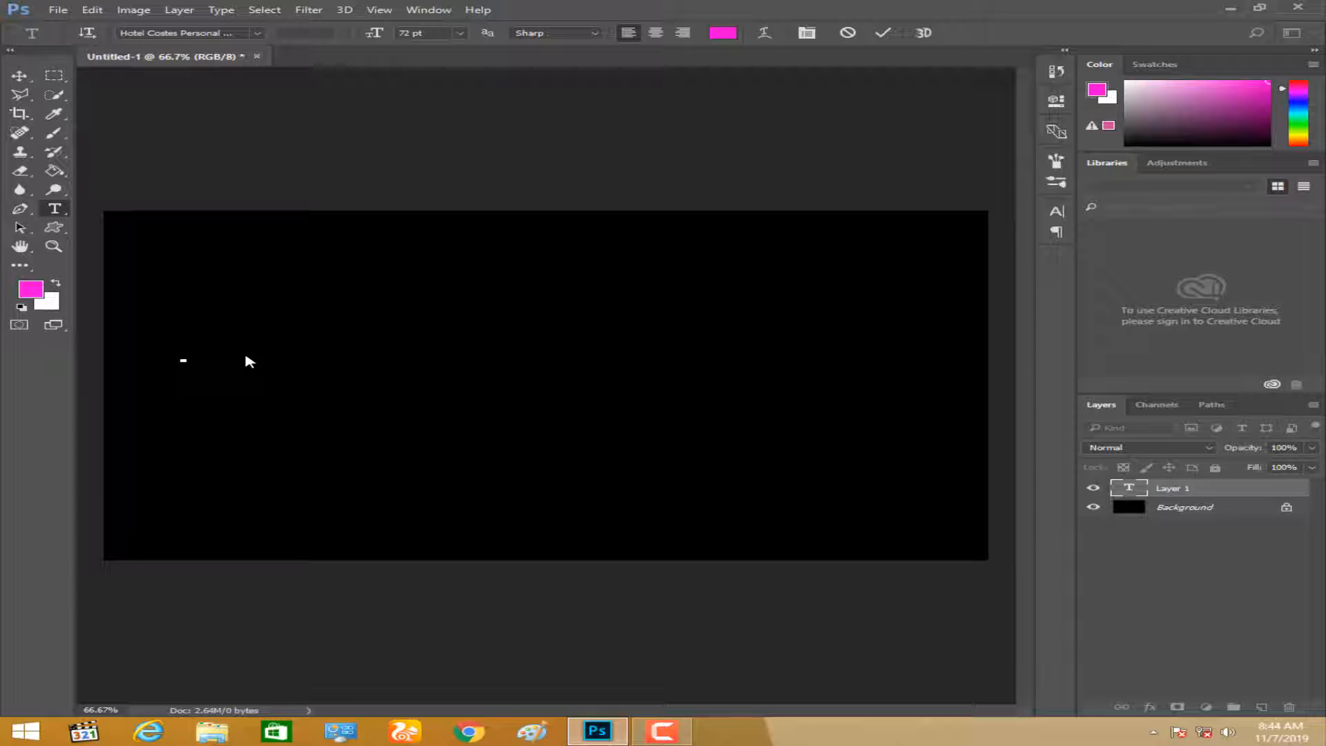
{"action": "type", "text": "ROSE"}
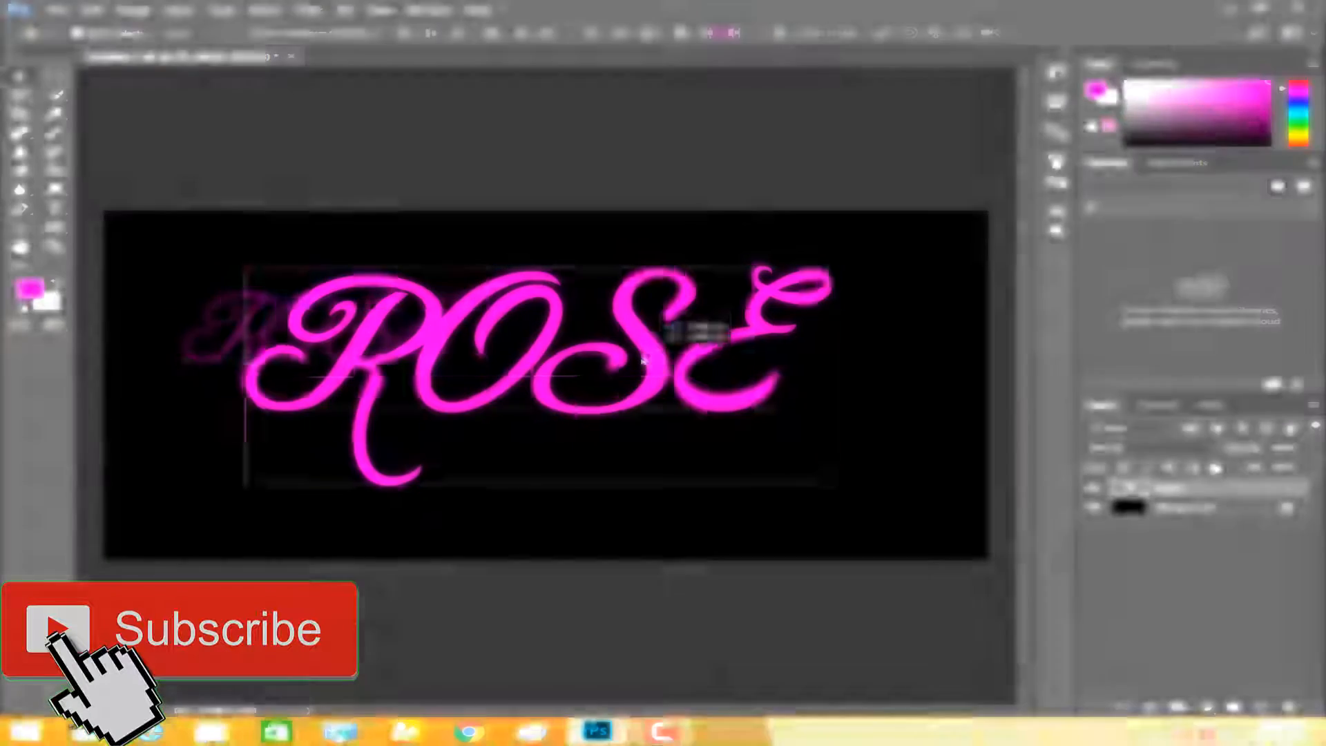
{"action": "left_click_drag", "start_coordinate": [642, 353], "coordinate": [639, 361]}
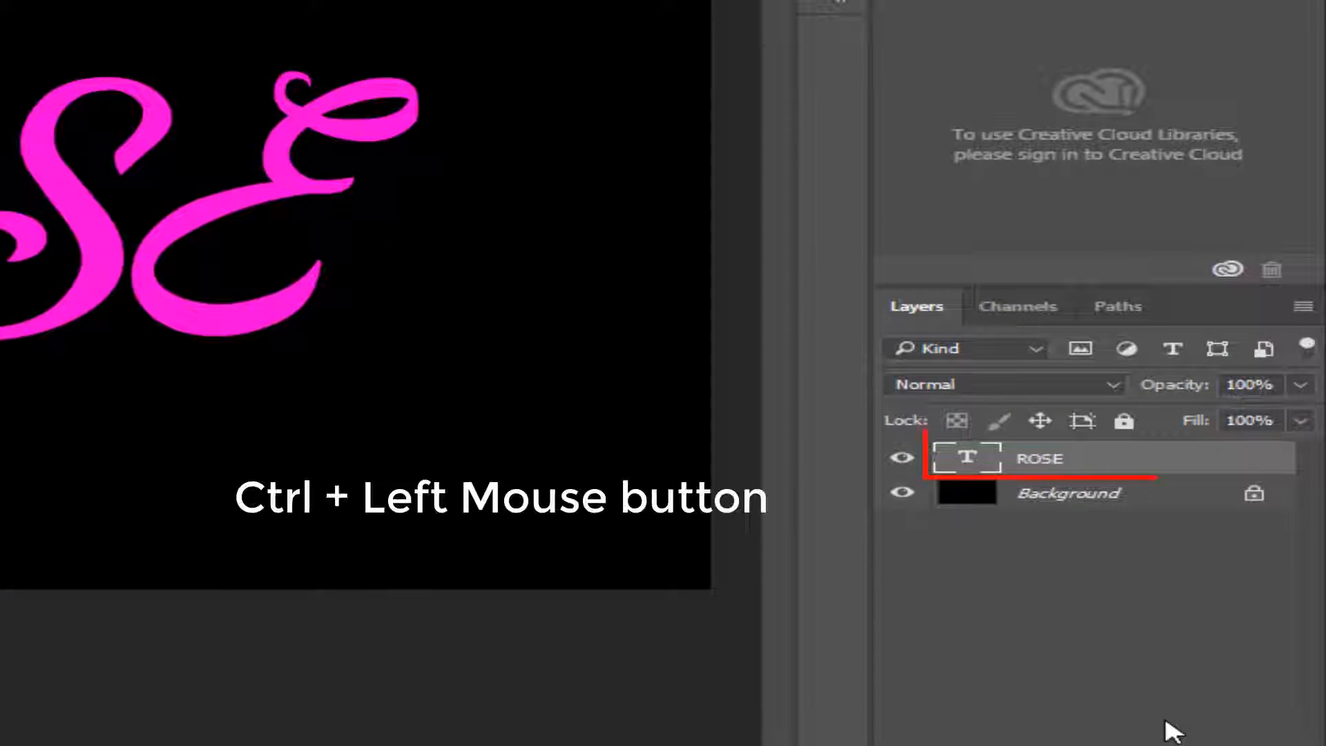
Load the outline of the ROSE text layer as a selection and expand it by 7 pixels
{"action": "left_click", "coordinate": [963, 472], "text": "ctrl"}
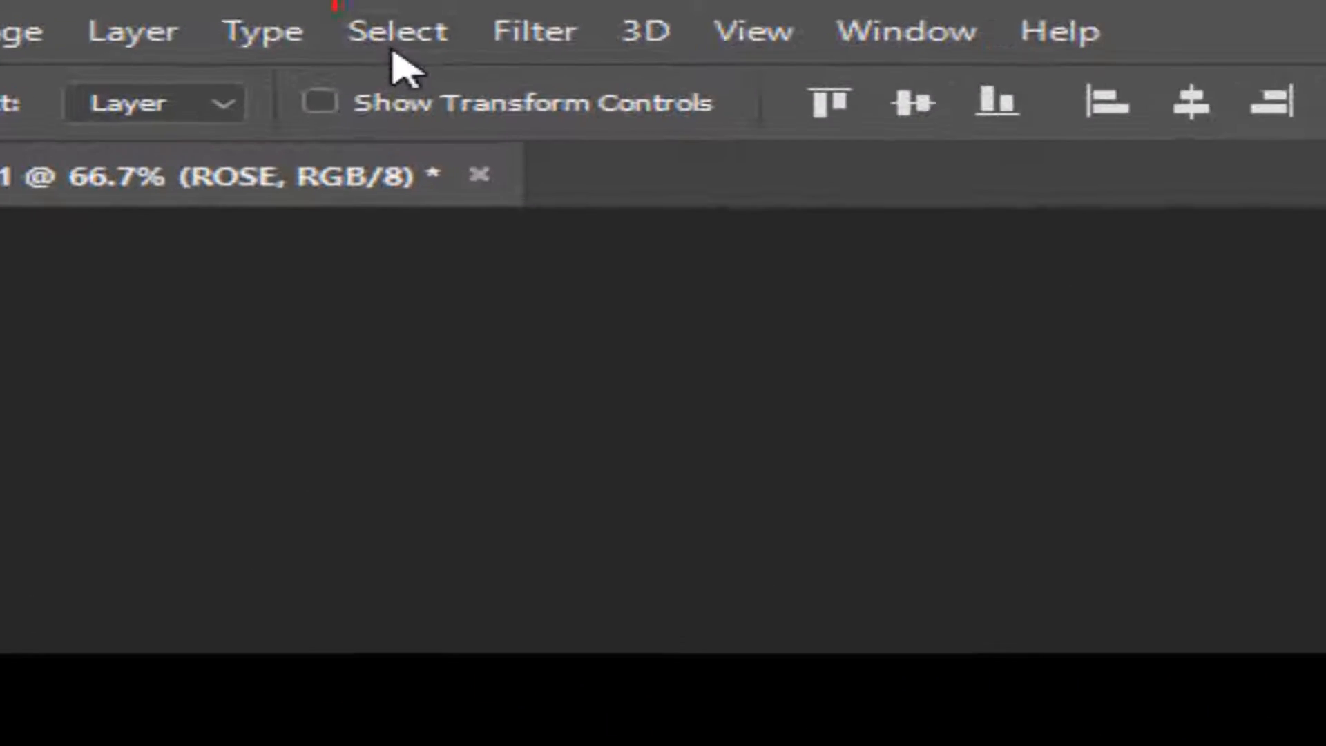
{"action": "left_click", "coordinate": [330, 33]}
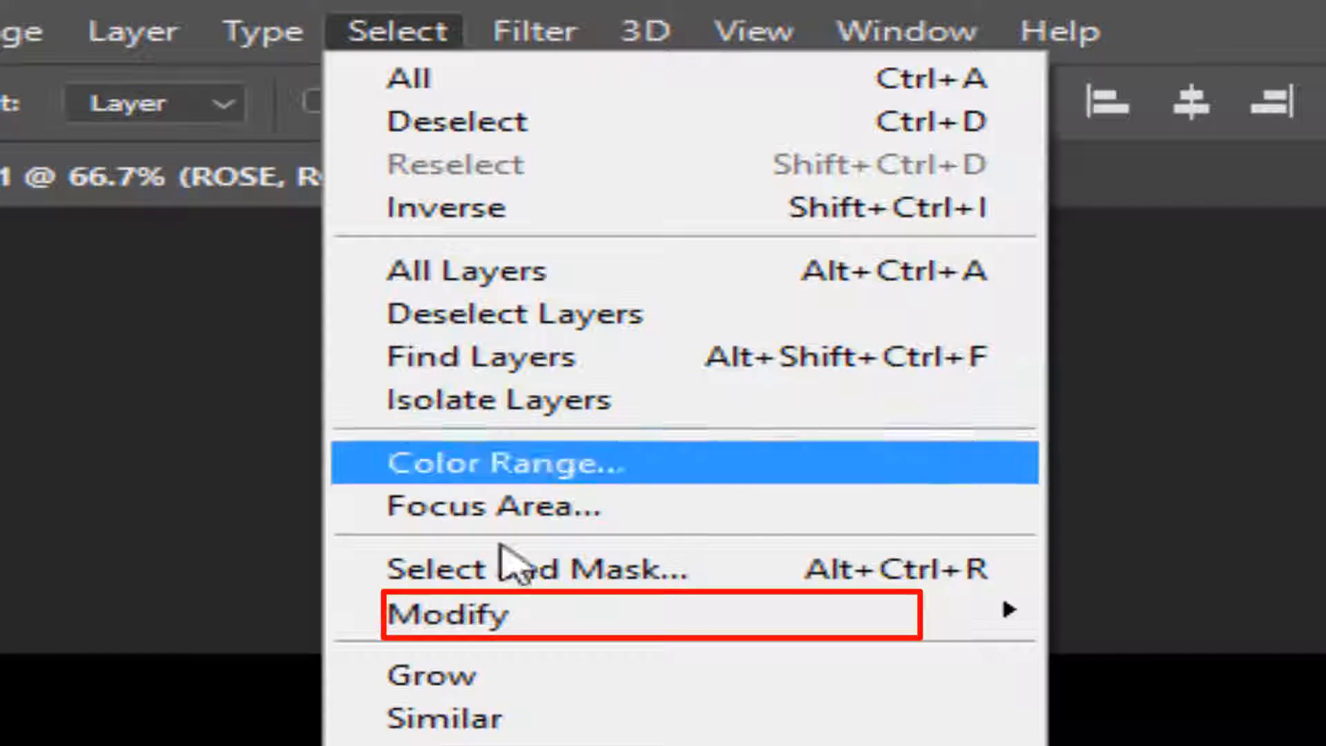
{"action": "mouse_move", "coordinate": [509, 601]}
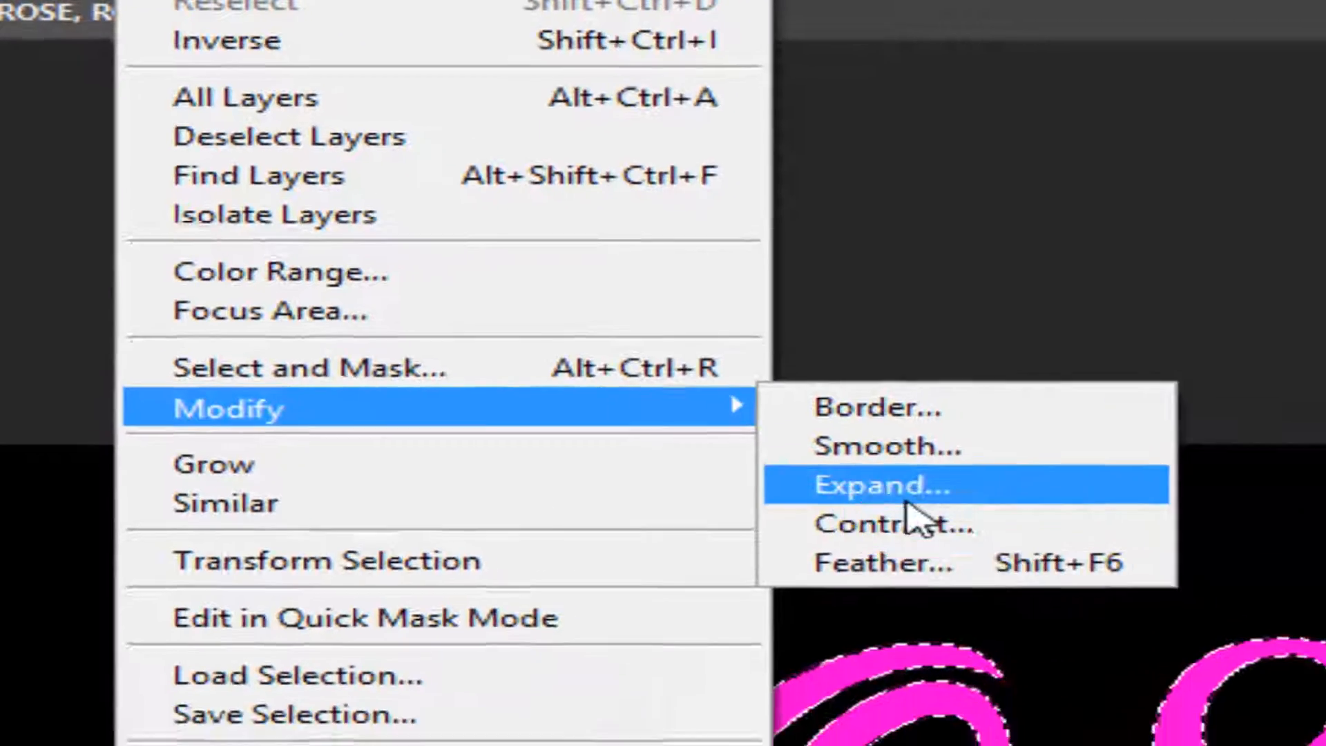
{"action": "left_click", "coordinate": [1001, 549]}
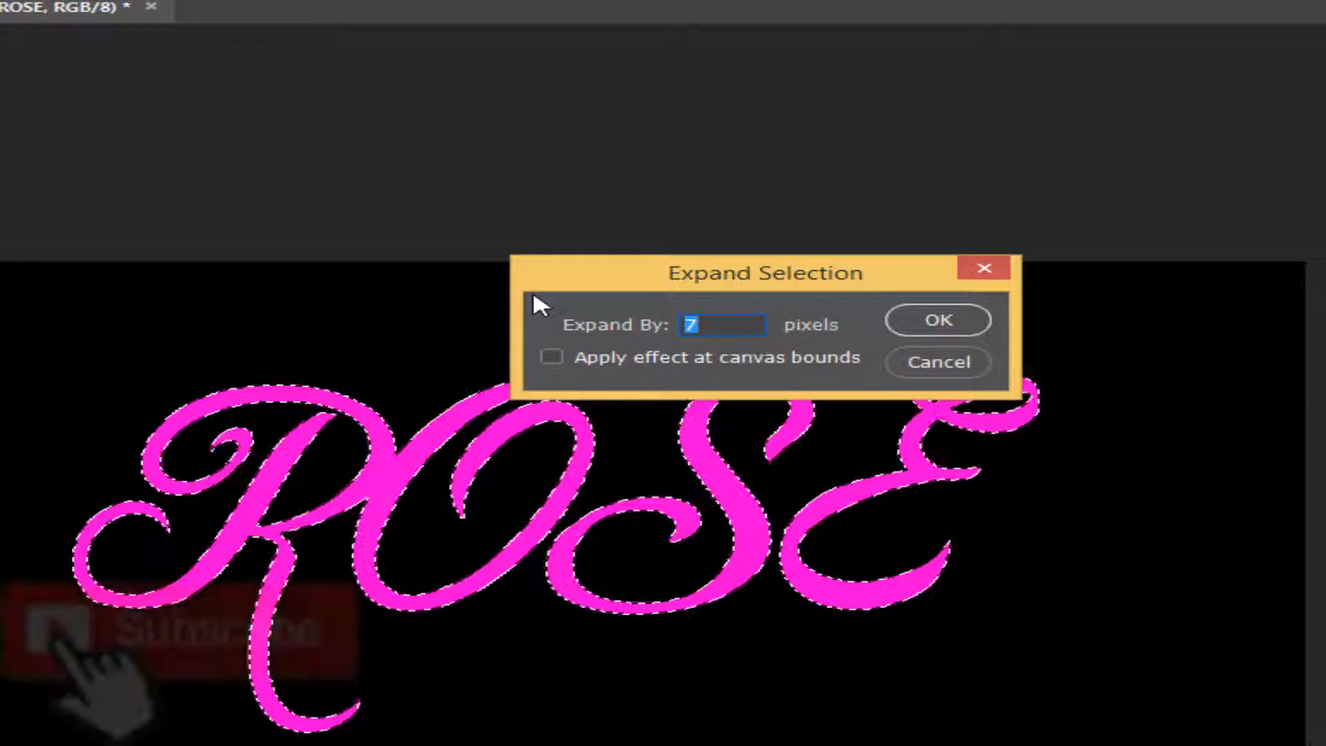
{"action": "left_click", "coordinate": [763, 323]}
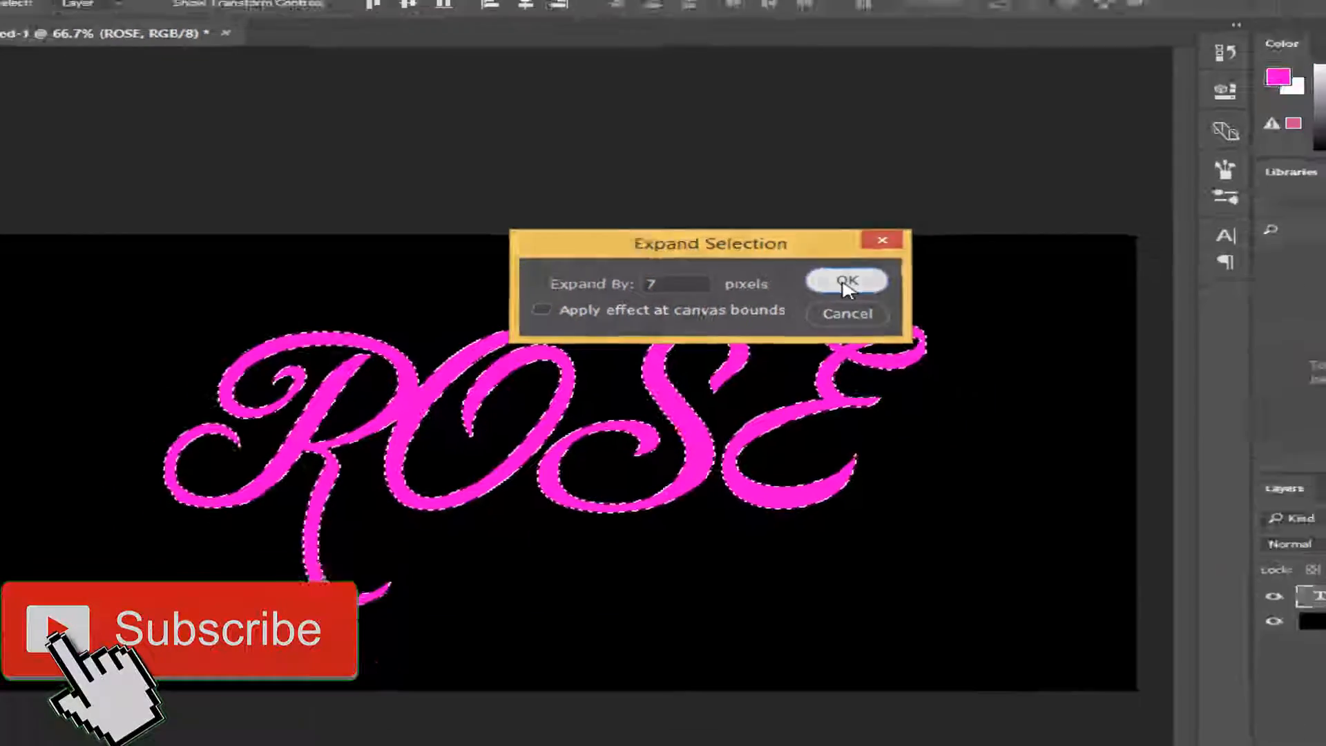
{"action": "left_click", "coordinate": [846, 282]}
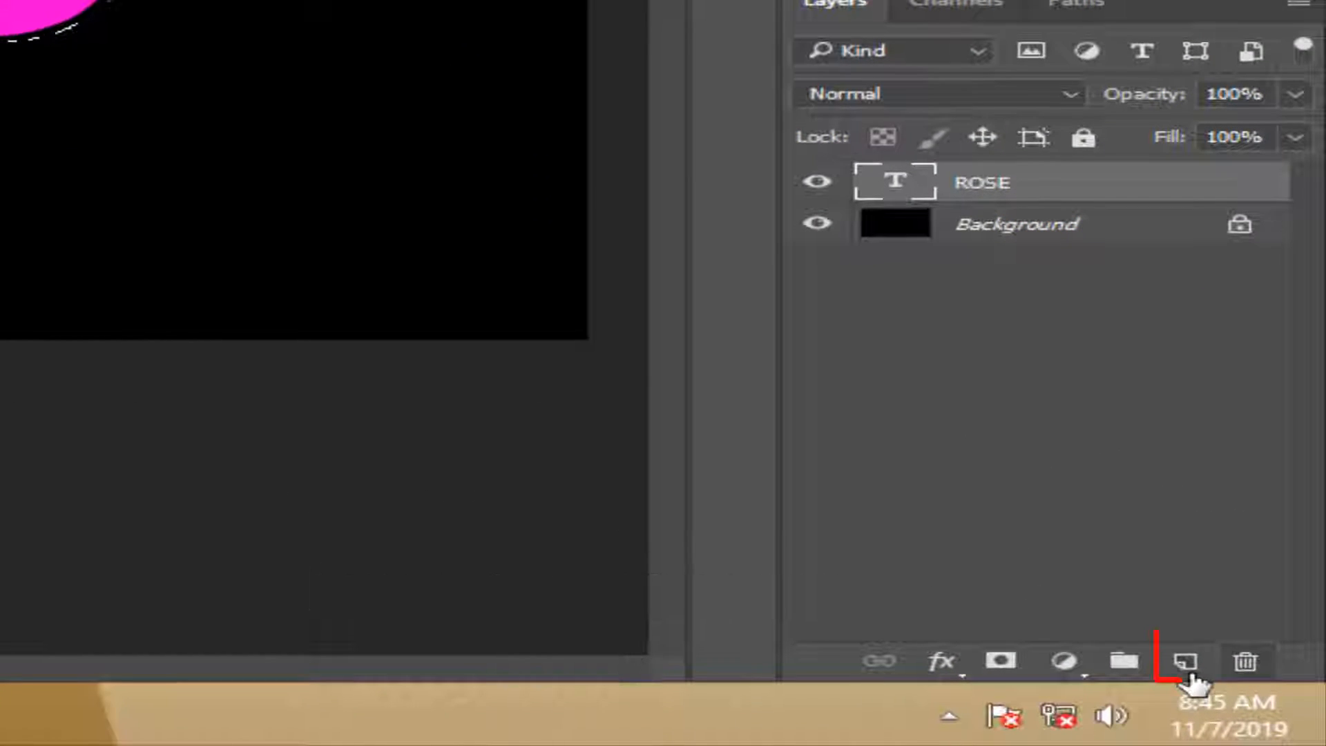
Create a new layer above the ROSE text and convert the selection into a work path with 0.5 pixels tolerance
{"action": "left_click", "coordinate": [1185, 662]}
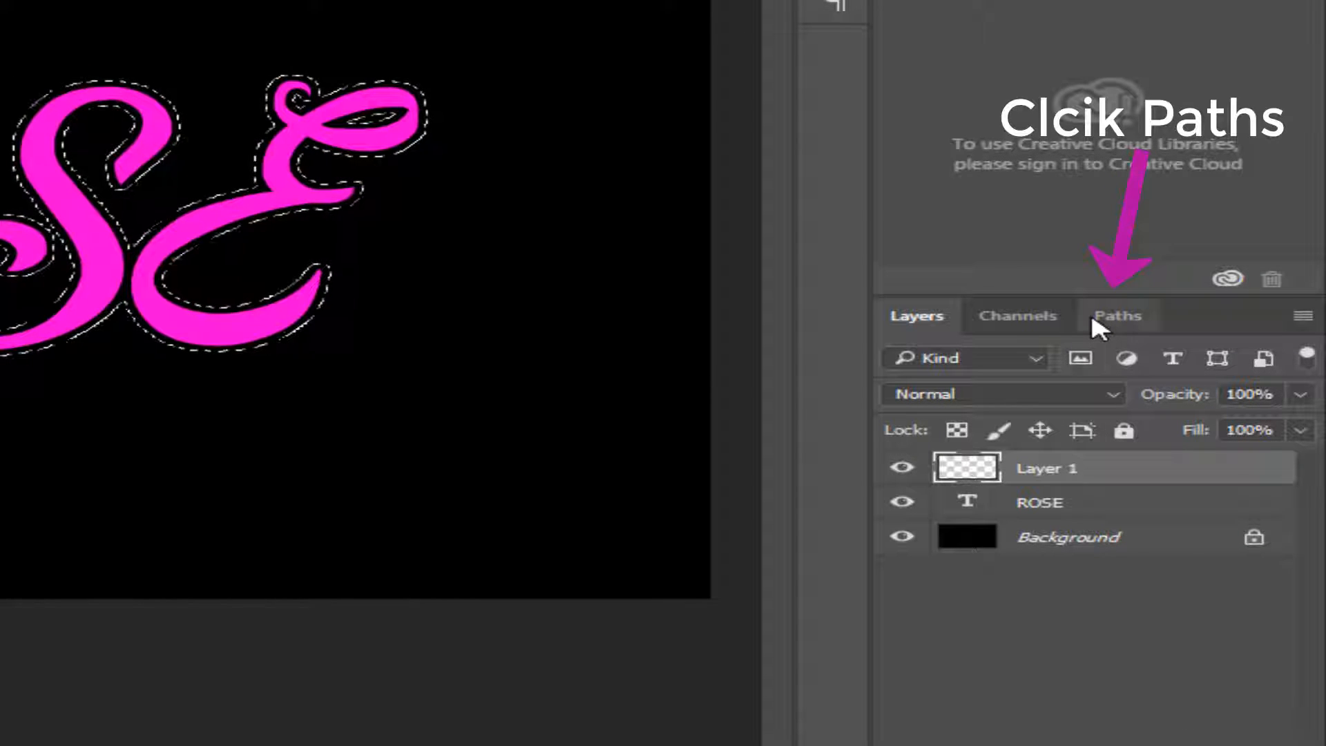
{"action": "left_click", "coordinate": [1092, 319]}
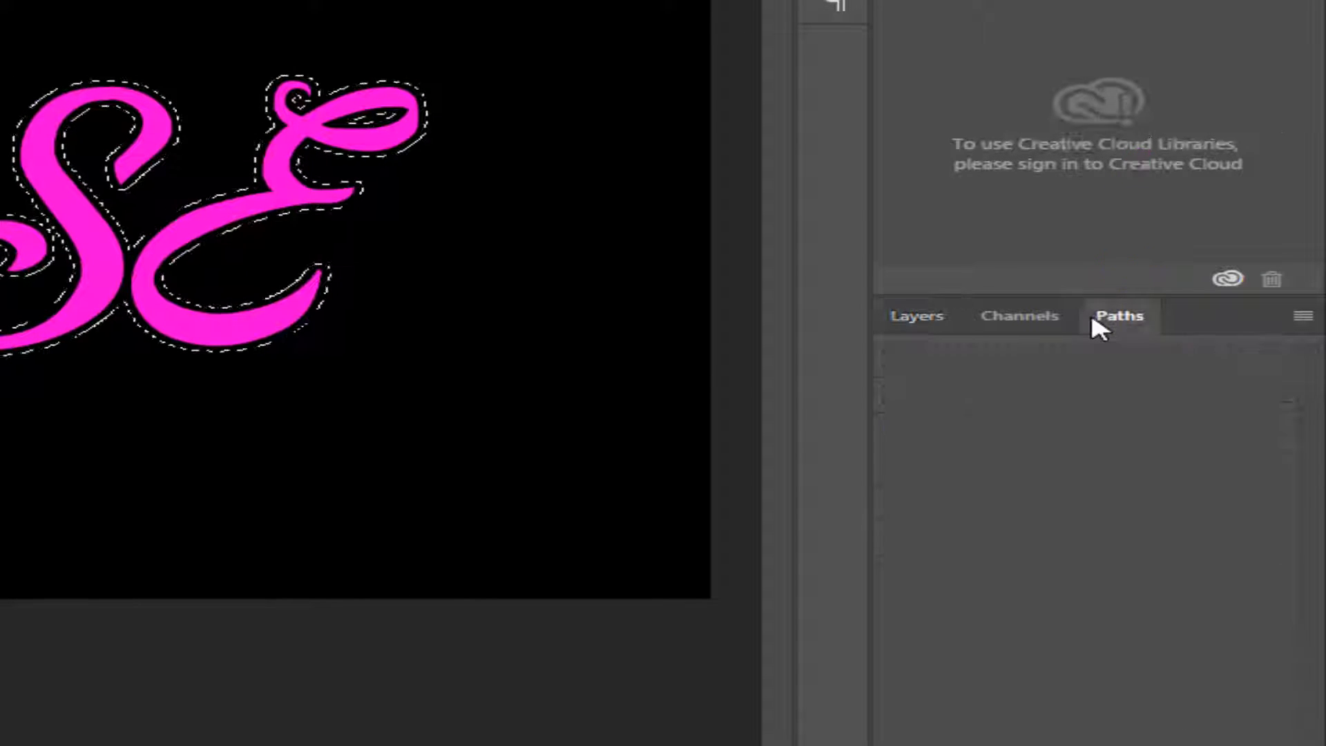
{"action": "left_click", "coordinate": [1304, 325]}
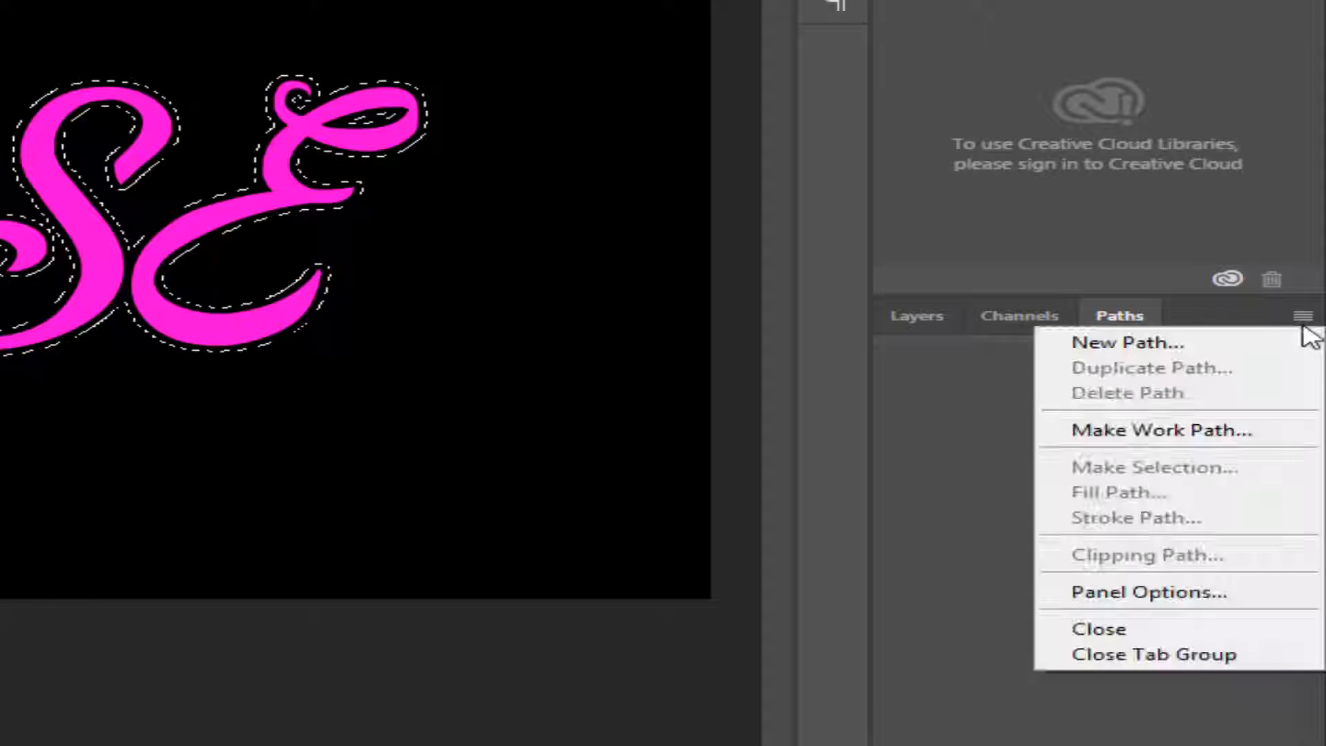
{"action": "left_click", "coordinate": [1226, 434]}
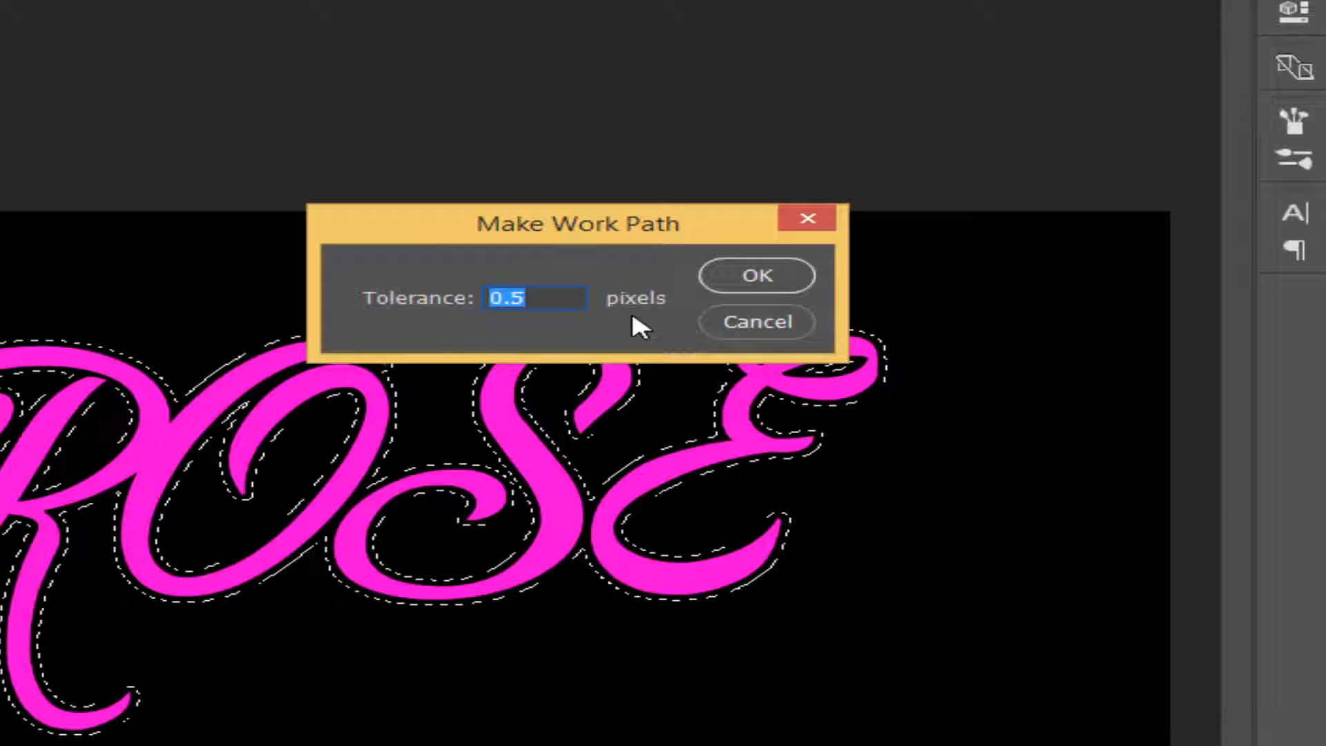
{"action": "left_click", "coordinate": [553, 297]}
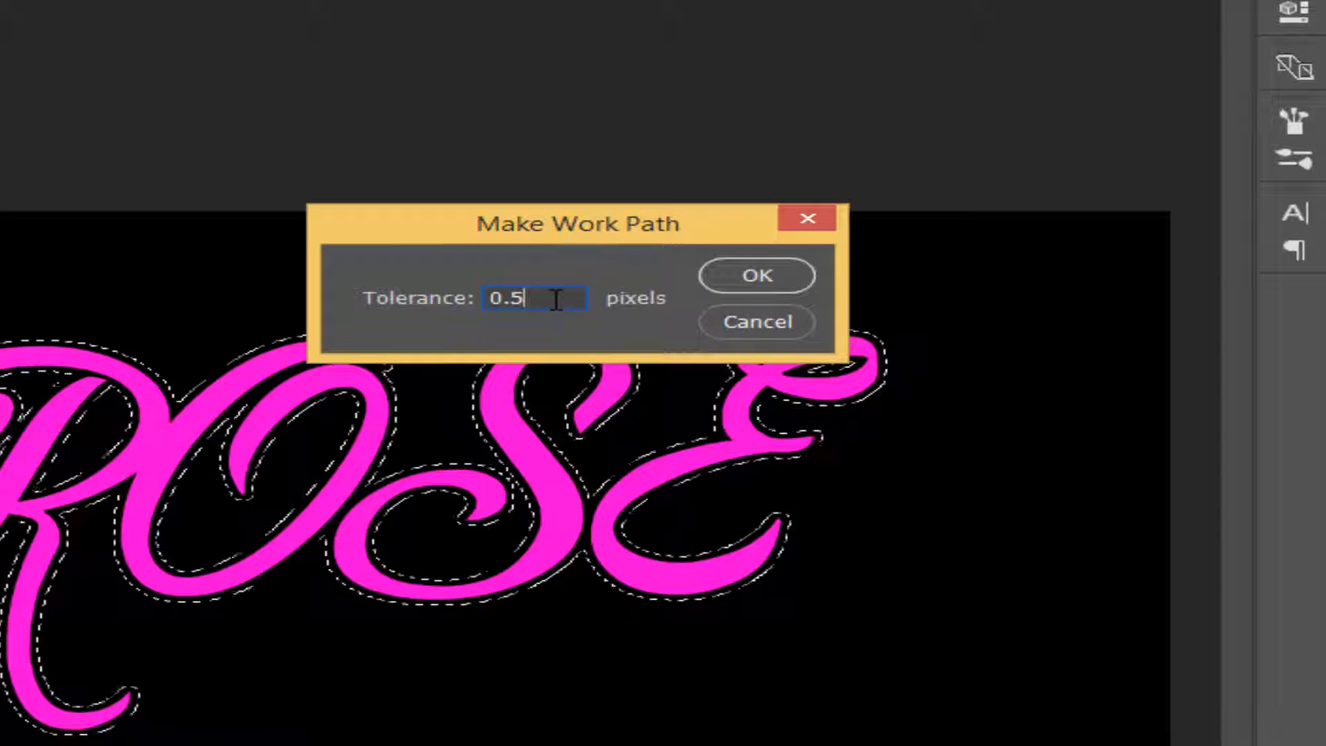
{"action": "left_click", "coordinate": [771, 277]}
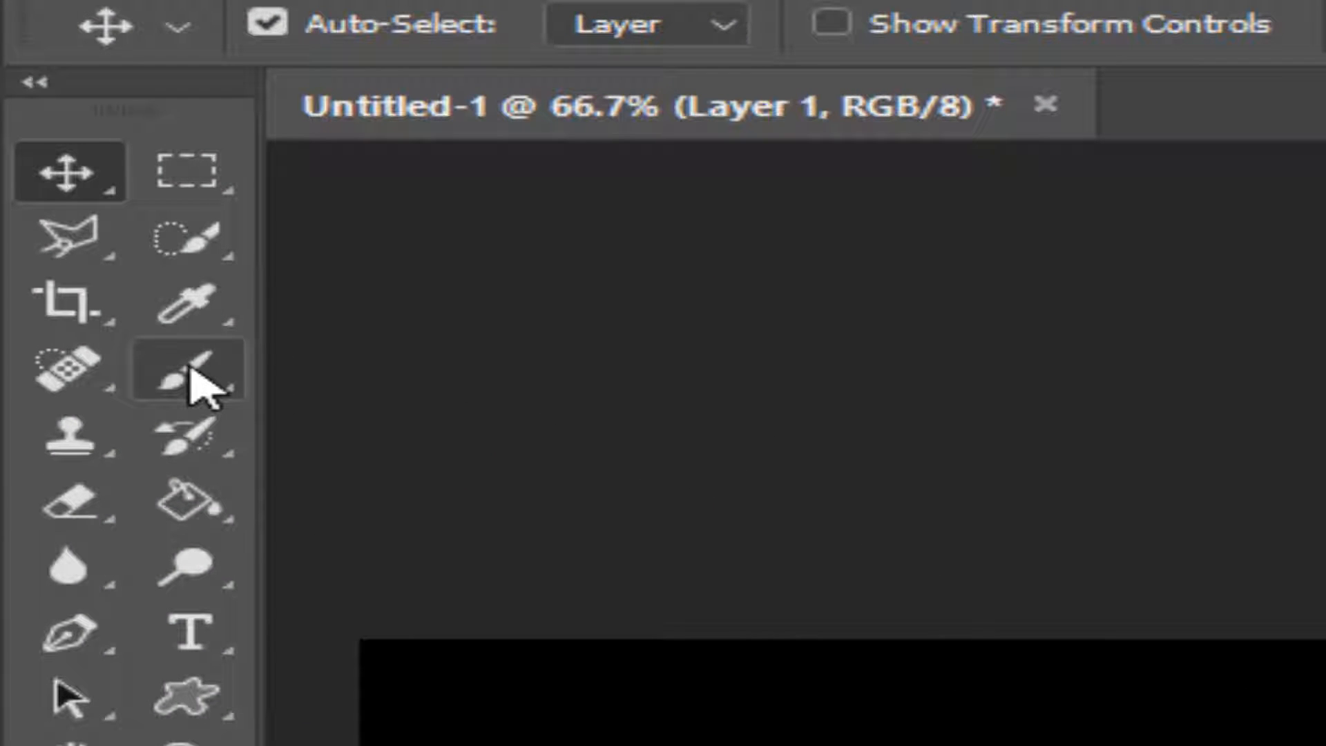
Choose a hard round brush tip for the Brush tool and make white the foreground colour
{"action": "left_click", "coordinate": [197, 384]}
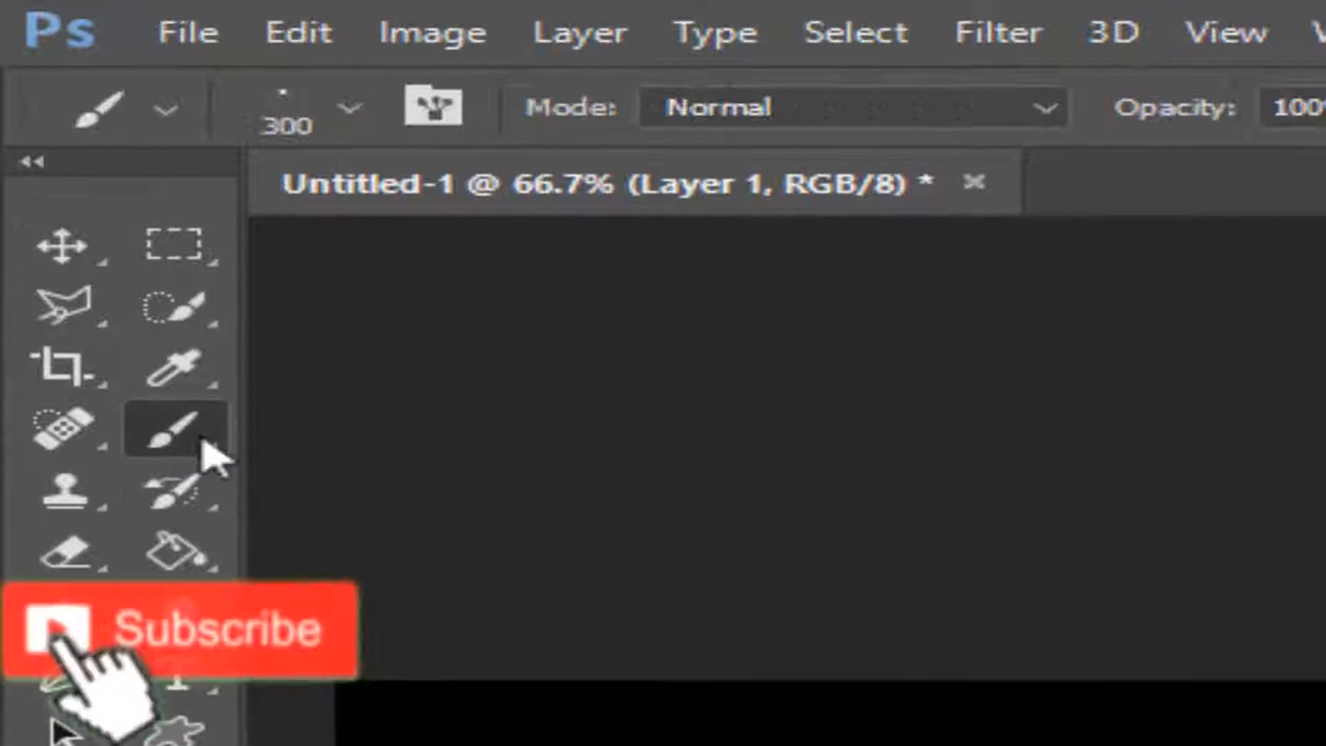
{"action": "left_click", "coordinate": [355, 116]}
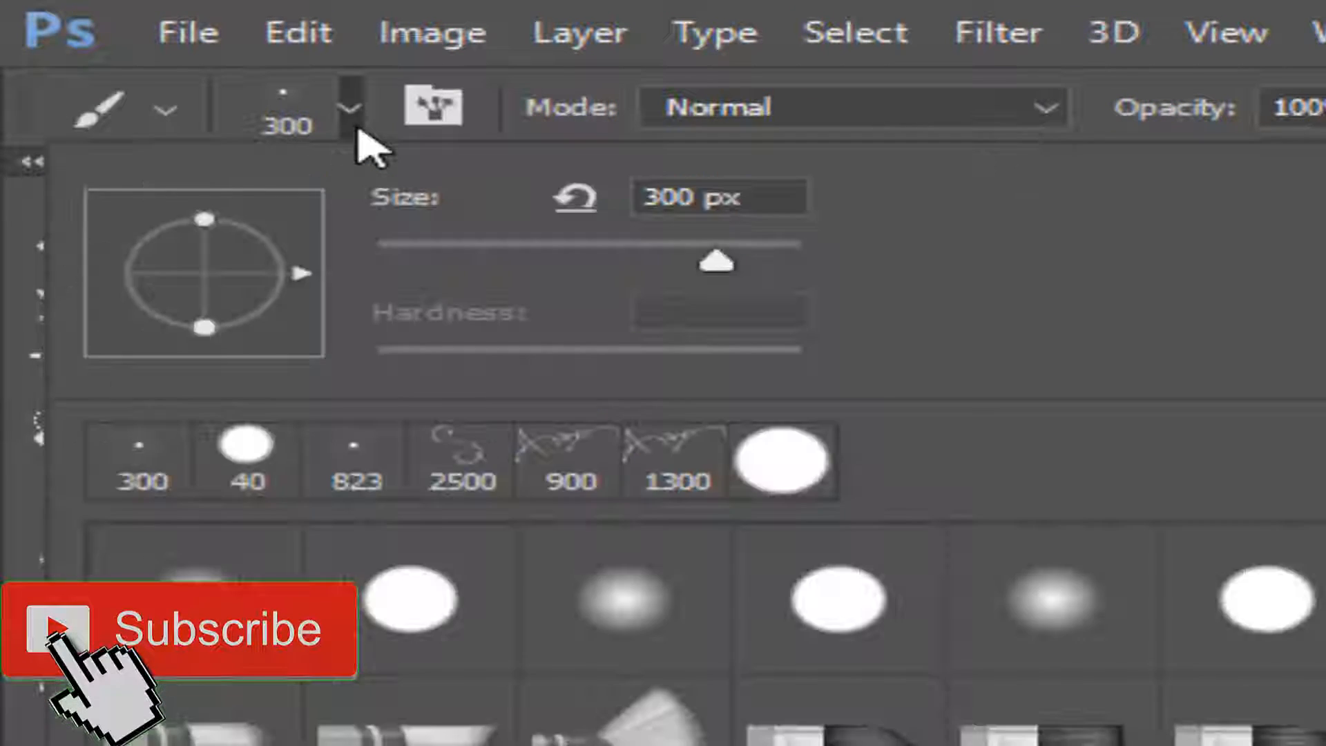
{"action": "left_click", "coordinate": [442, 611]}
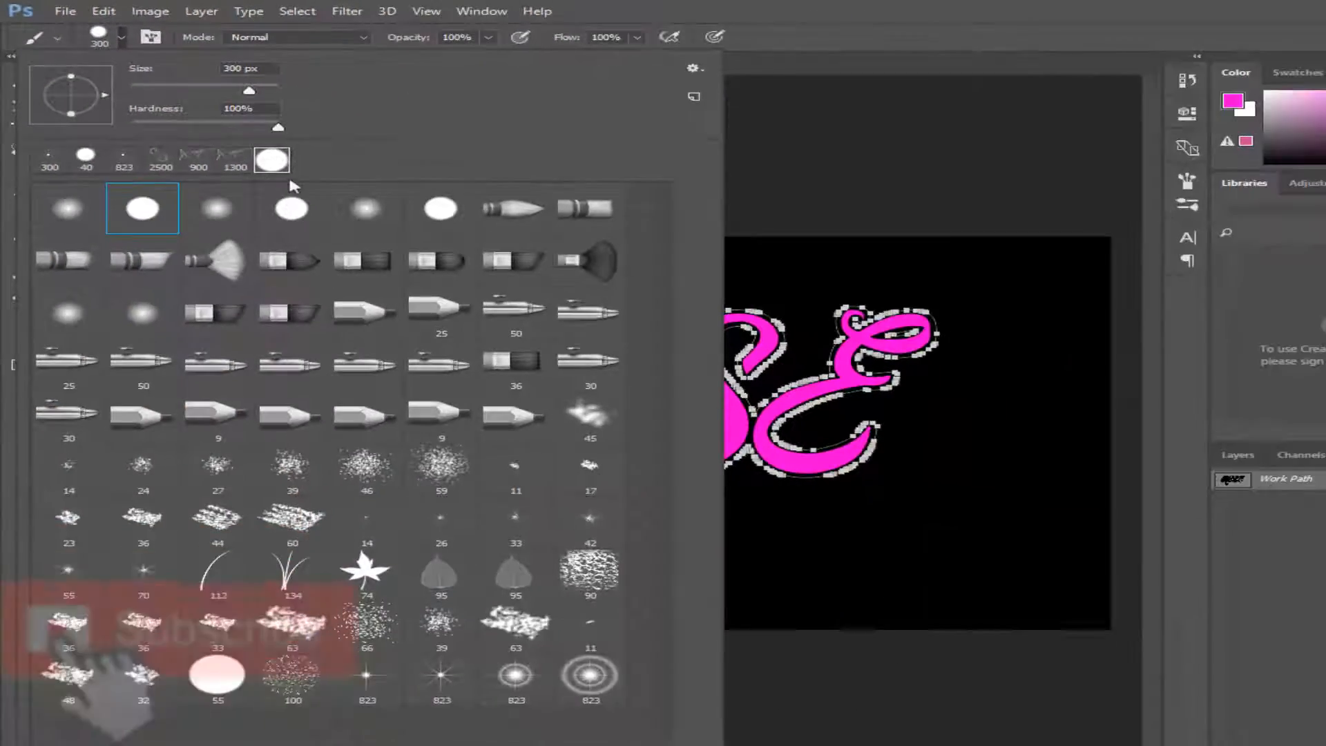
{"action": "left_click", "coordinate": [846, 10]}
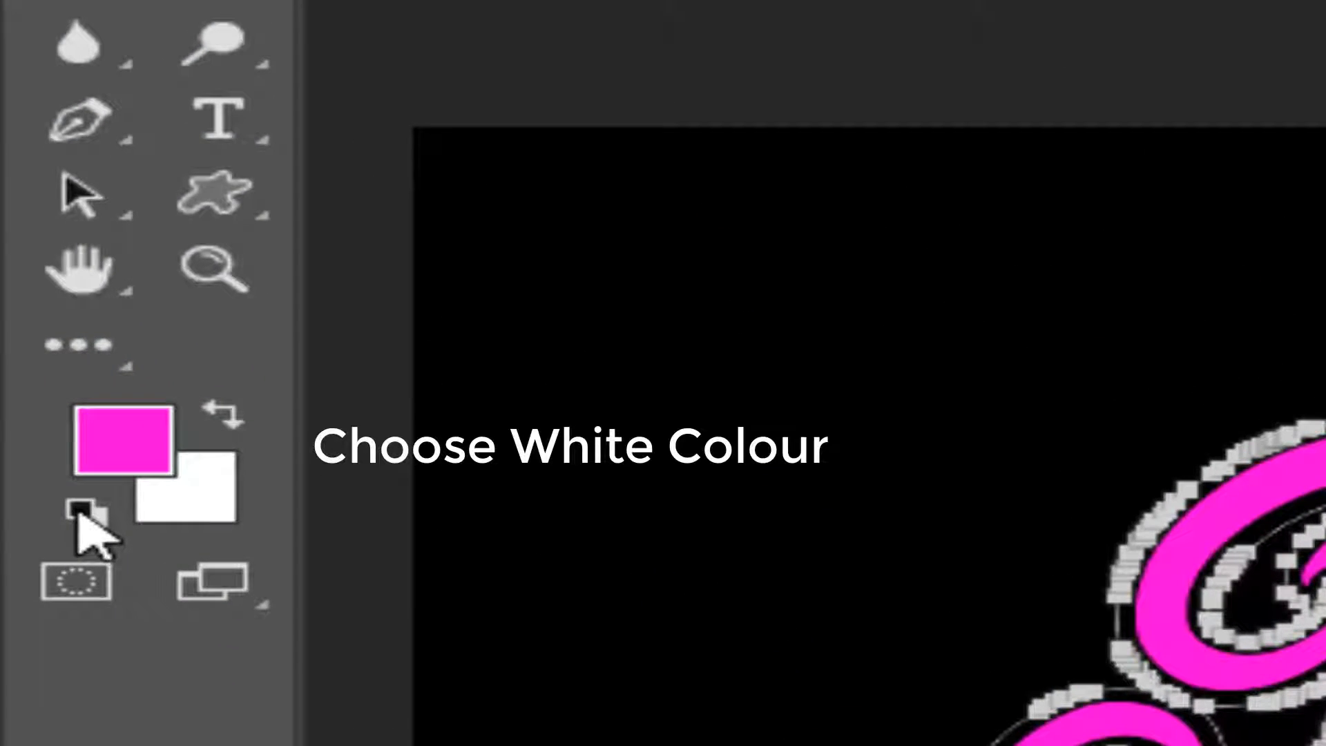
{"action": "left_click", "coordinate": [80, 511]}
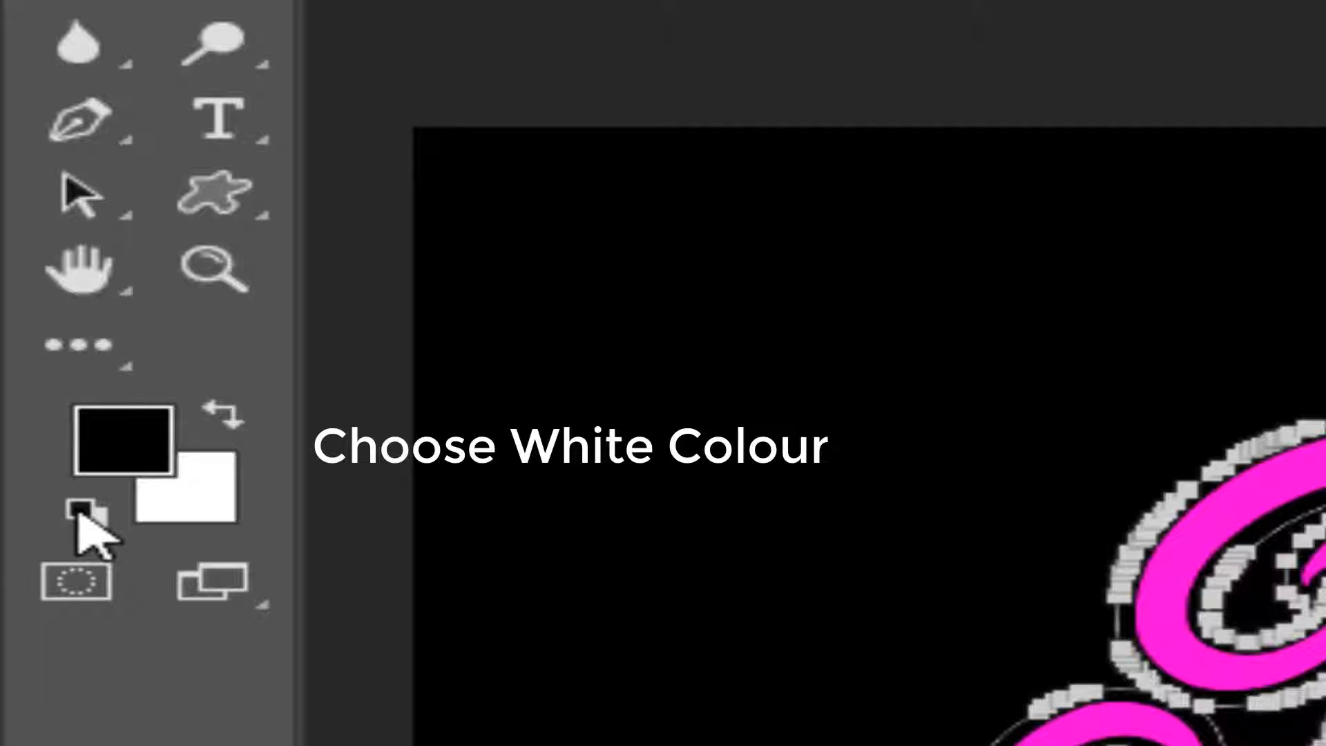
{"action": "left_click", "coordinate": [231, 417]}
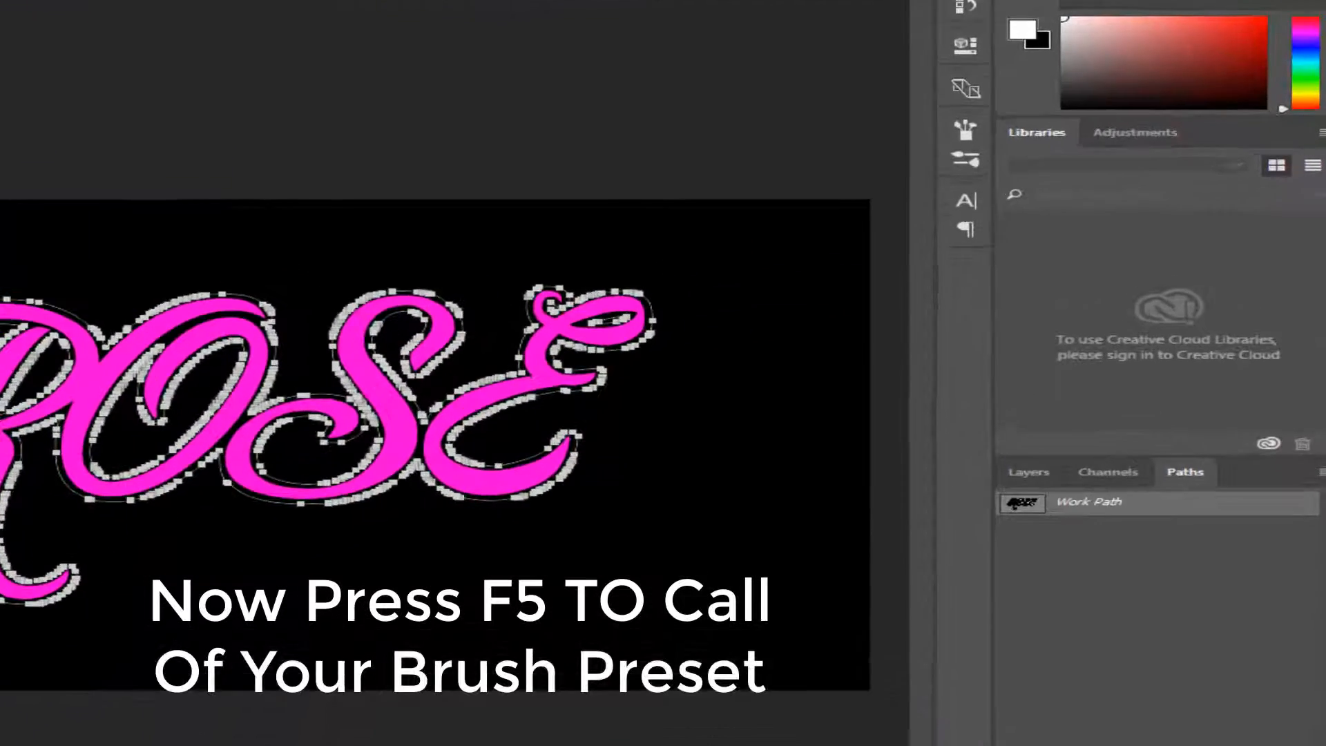
Set the brush tip size to 15 px and its spacing to 100% in the brush settings
{"action": "key", "text": "F5"}
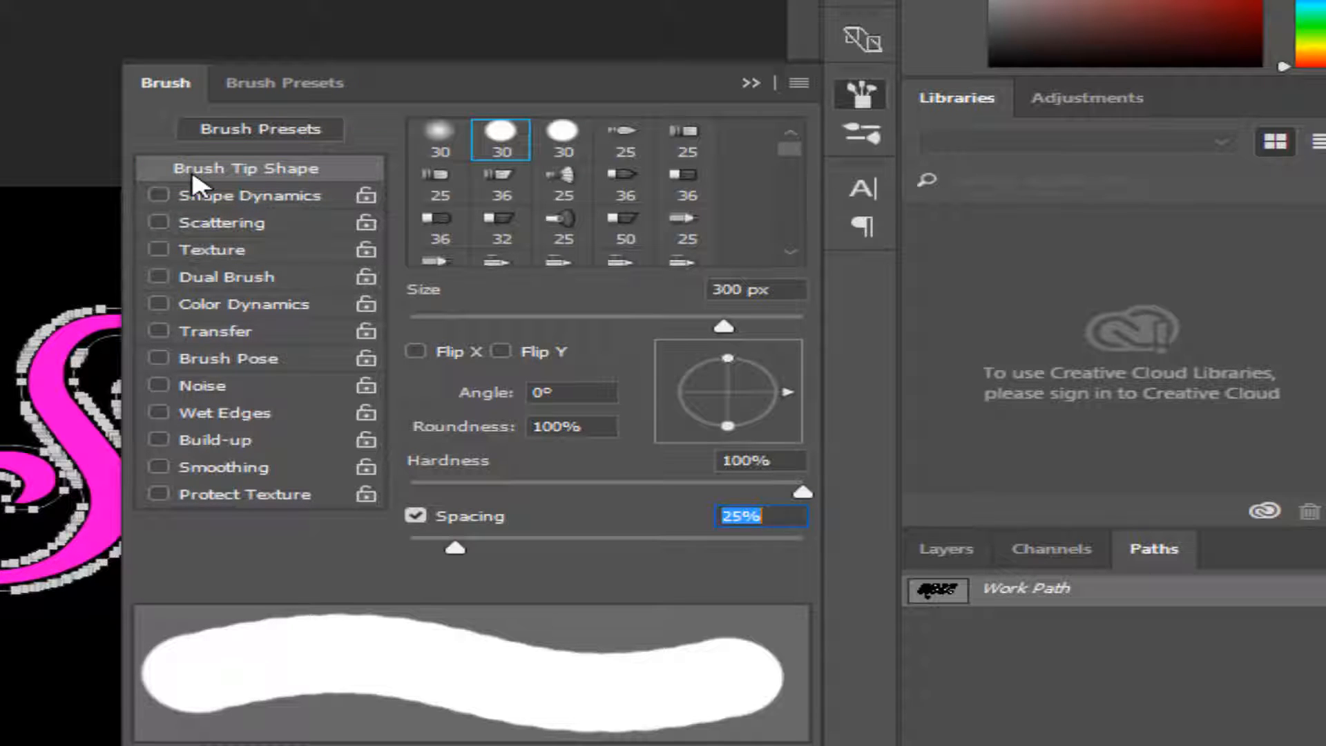
{"action": "left_click", "coordinate": [781, 294]}
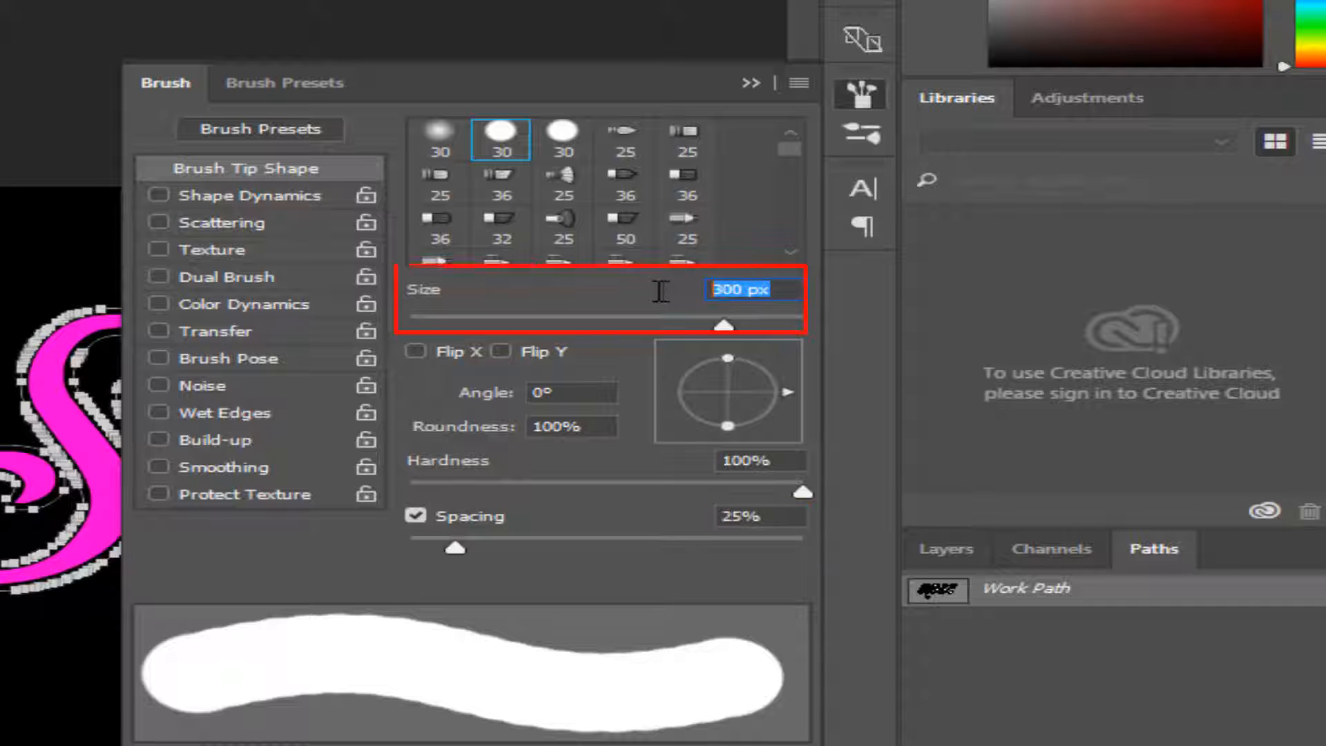
{"action": "type", "text": "15"}
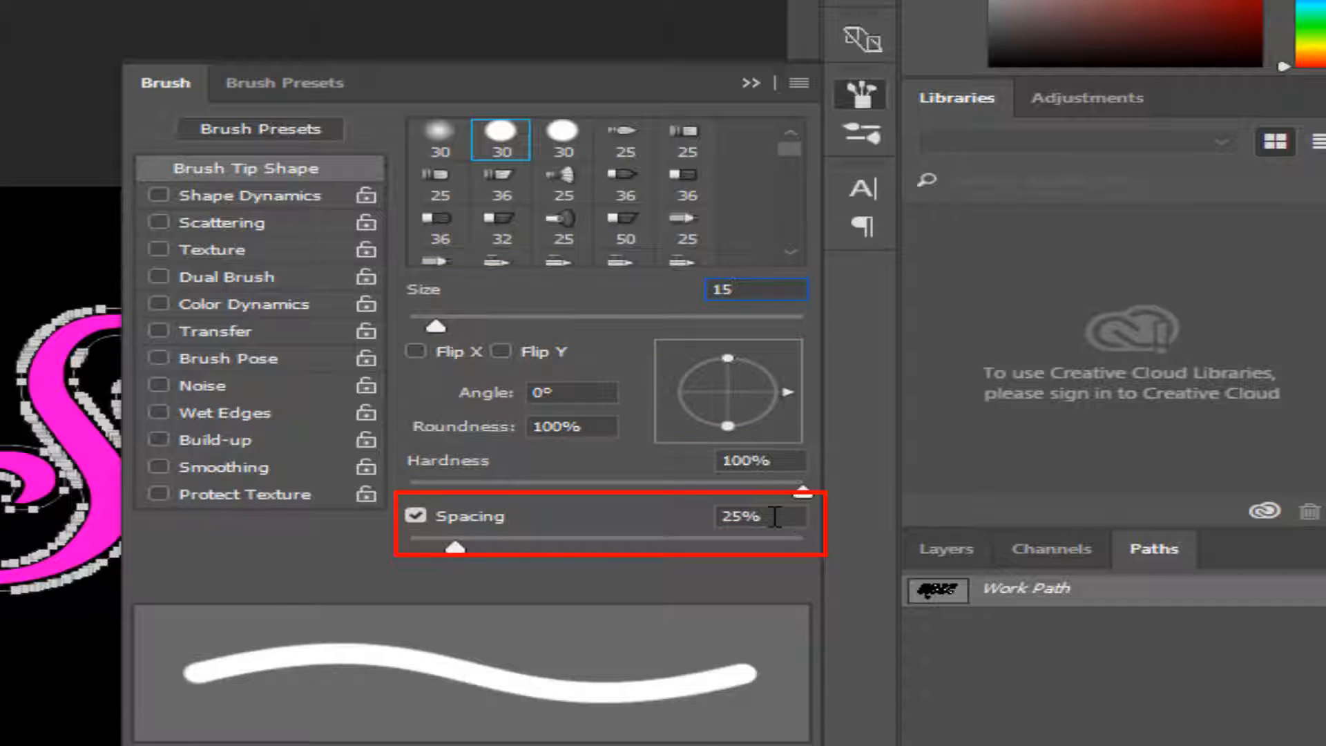
{"action": "left_click", "coordinate": [776, 517]}
{"action": "type", "text": "100"}
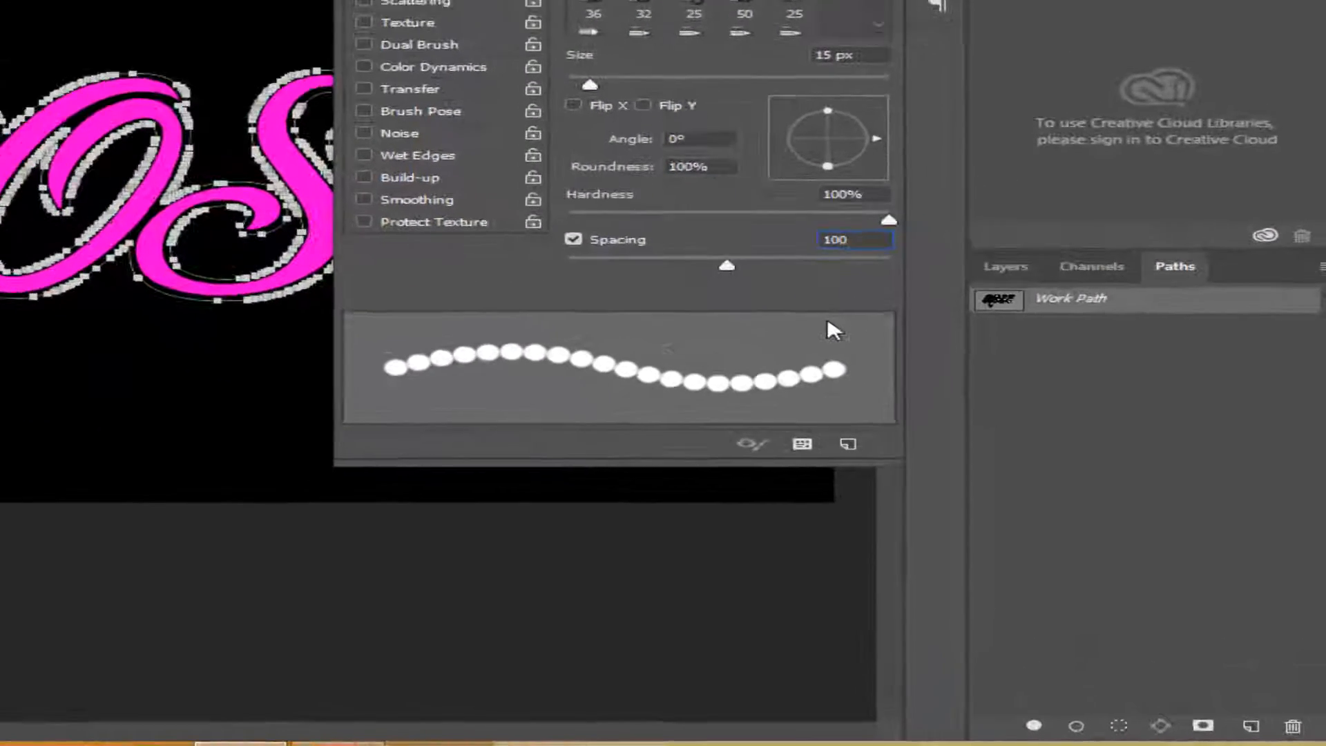
Stroke the work path with the brush, deselect the path and close the brush settings
{"action": "left_click", "coordinate": [1060, 731]}
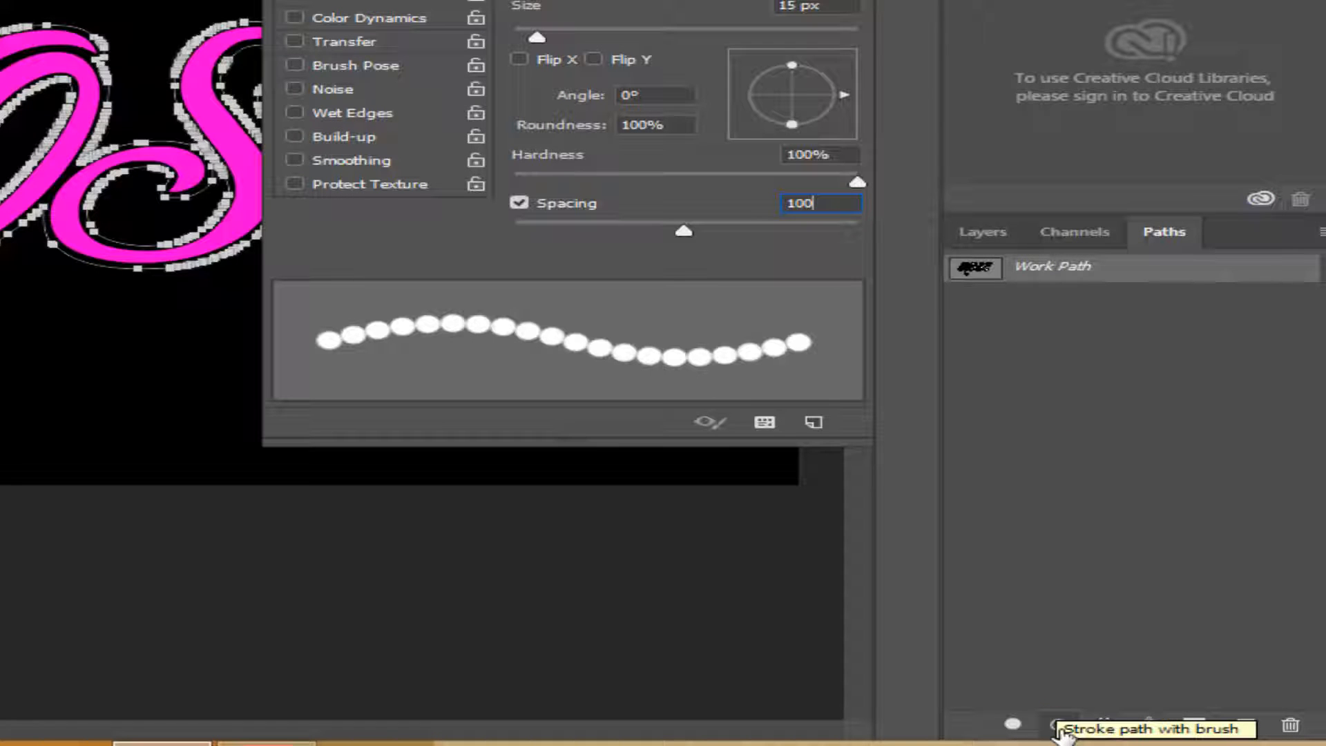
{"action": "left_click", "coordinate": [1060, 730]}
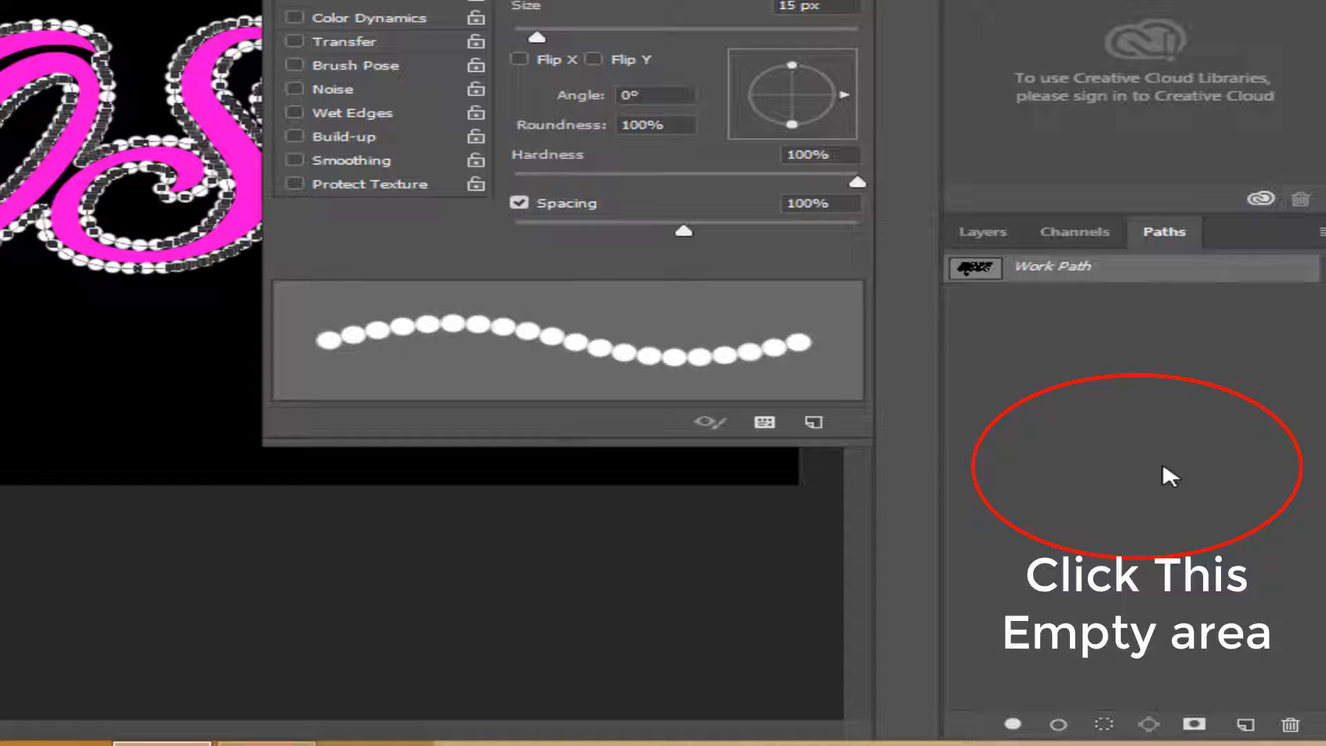
{"action": "left_click", "coordinate": [1077, 508]}
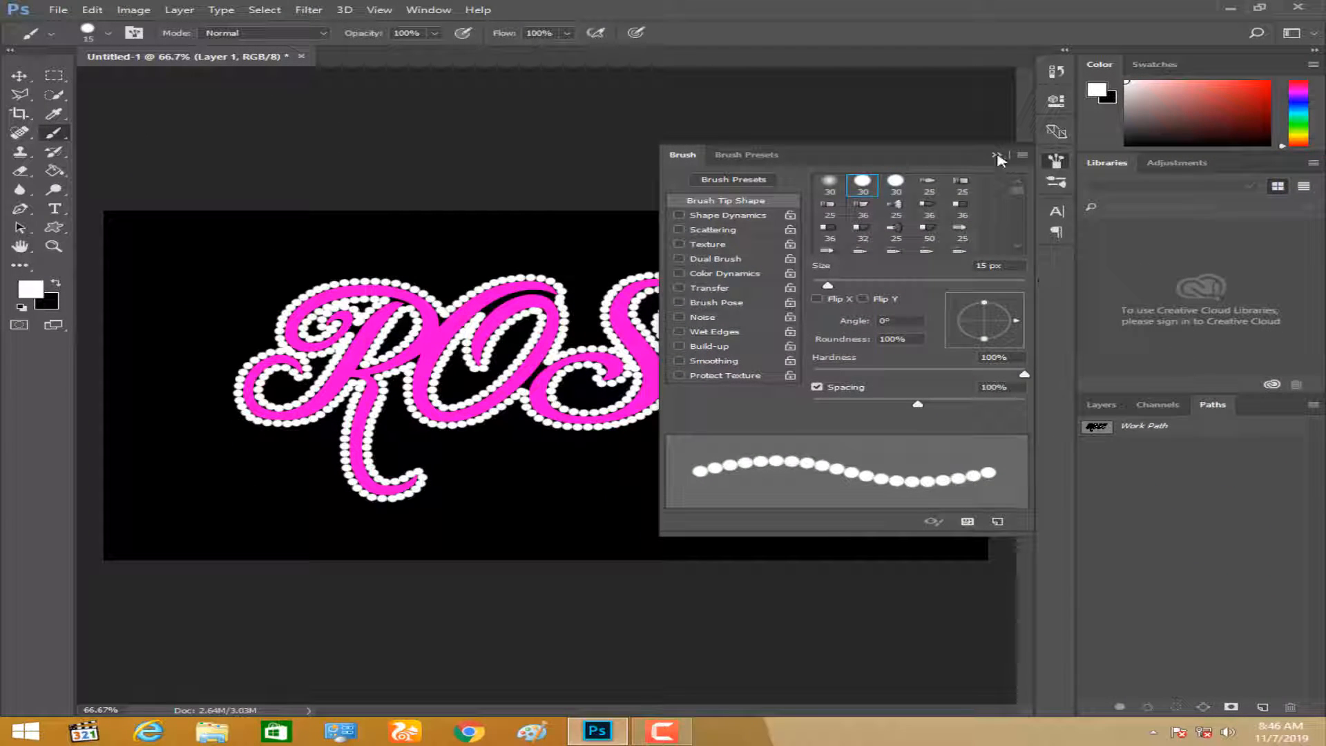
{"action": "left_click", "coordinate": [996, 156]}
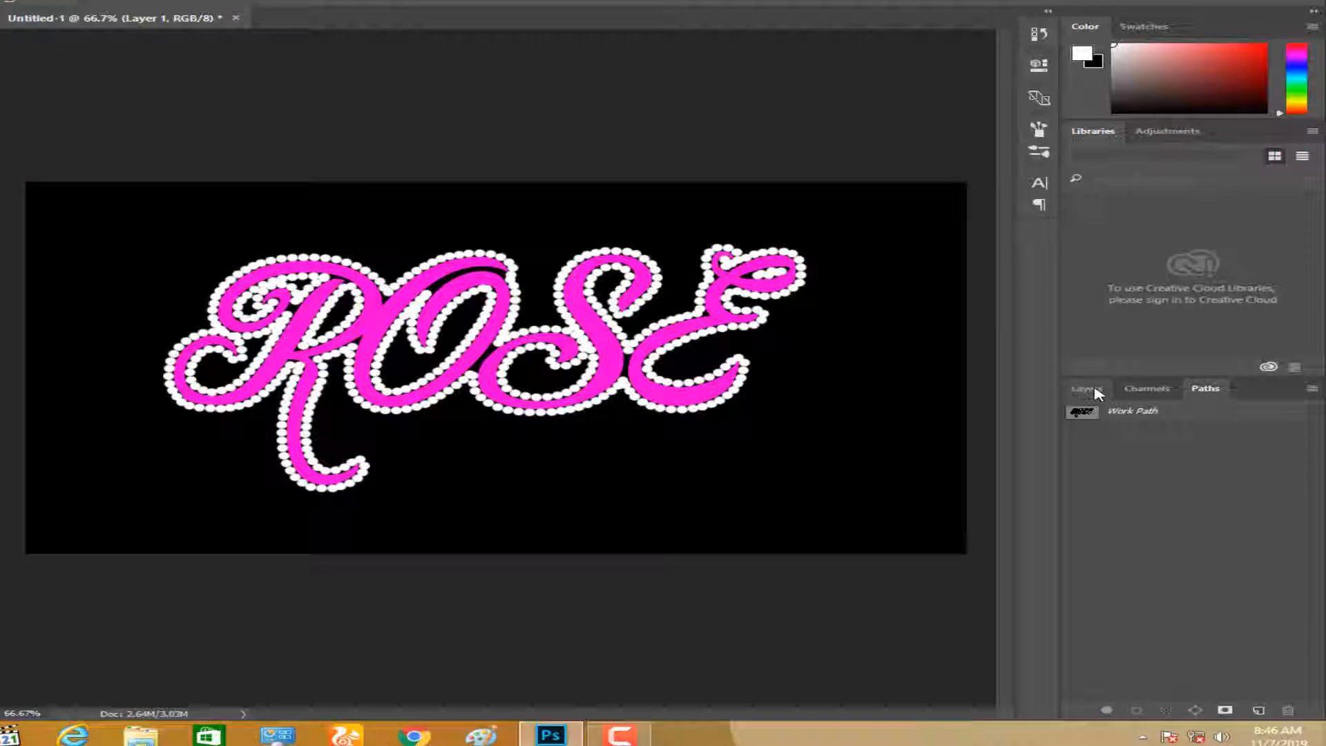
Add a Bevel & Emboss effect to Layer 1, keeping the Inner Bevel style and setting the technique to Smooth
{"action": "left_click", "coordinate": [1105, 405]}
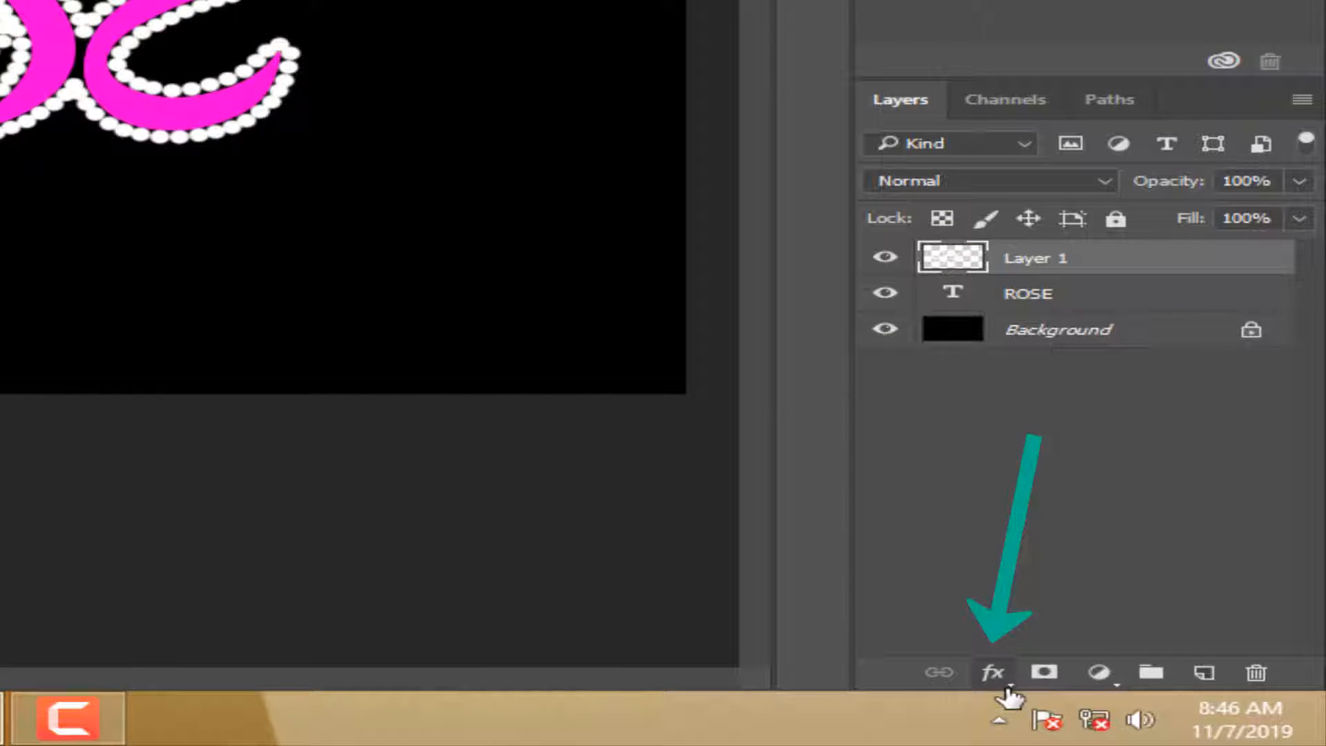
{"action": "left_click", "coordinate": [1001, 680]}
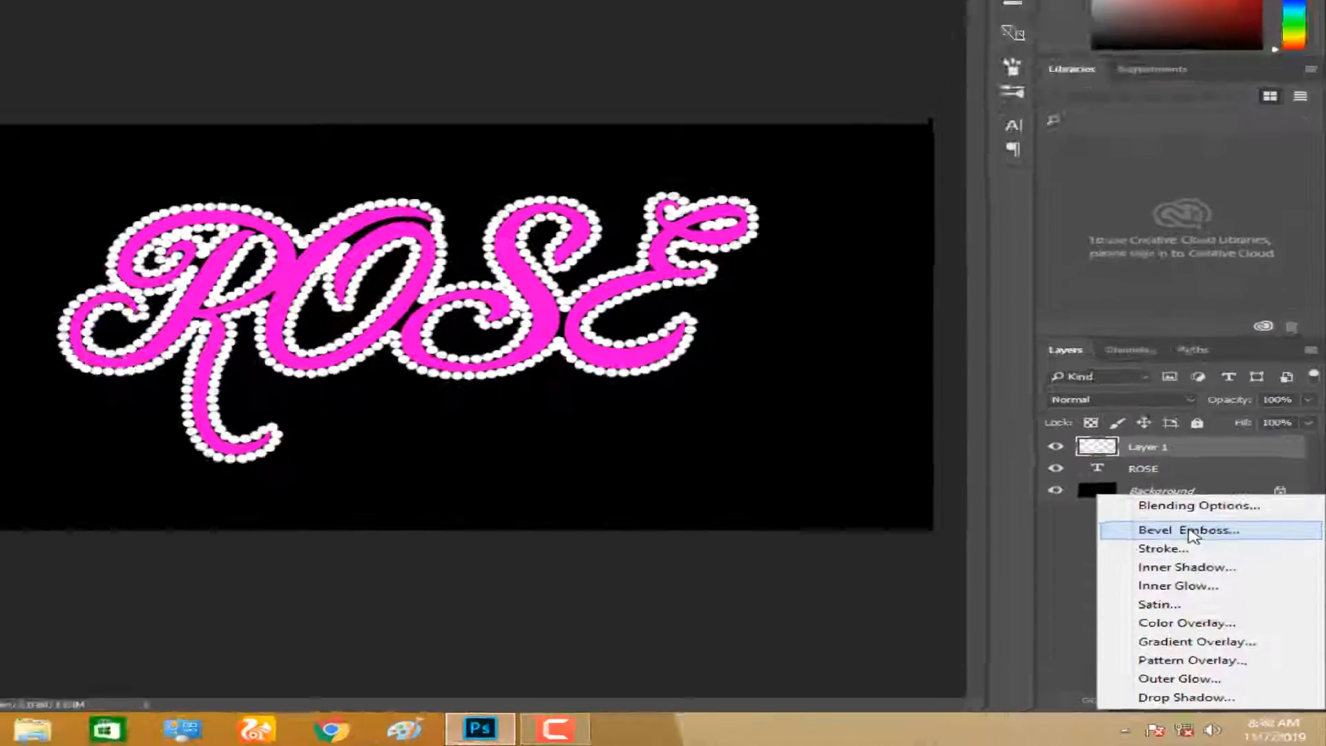
{"action": "left_click", "coordinate": [1113, 407]}
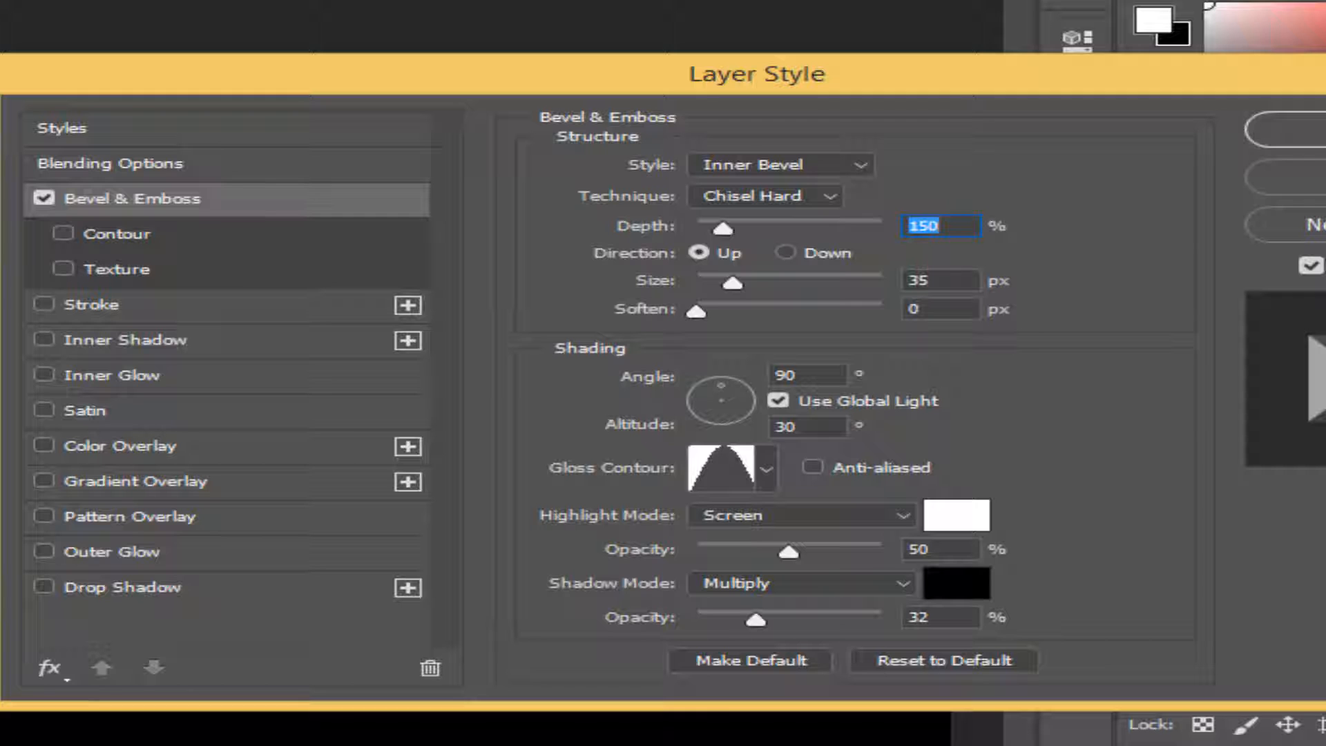
{"action": "left_click", "coordinate": [852, 164]}
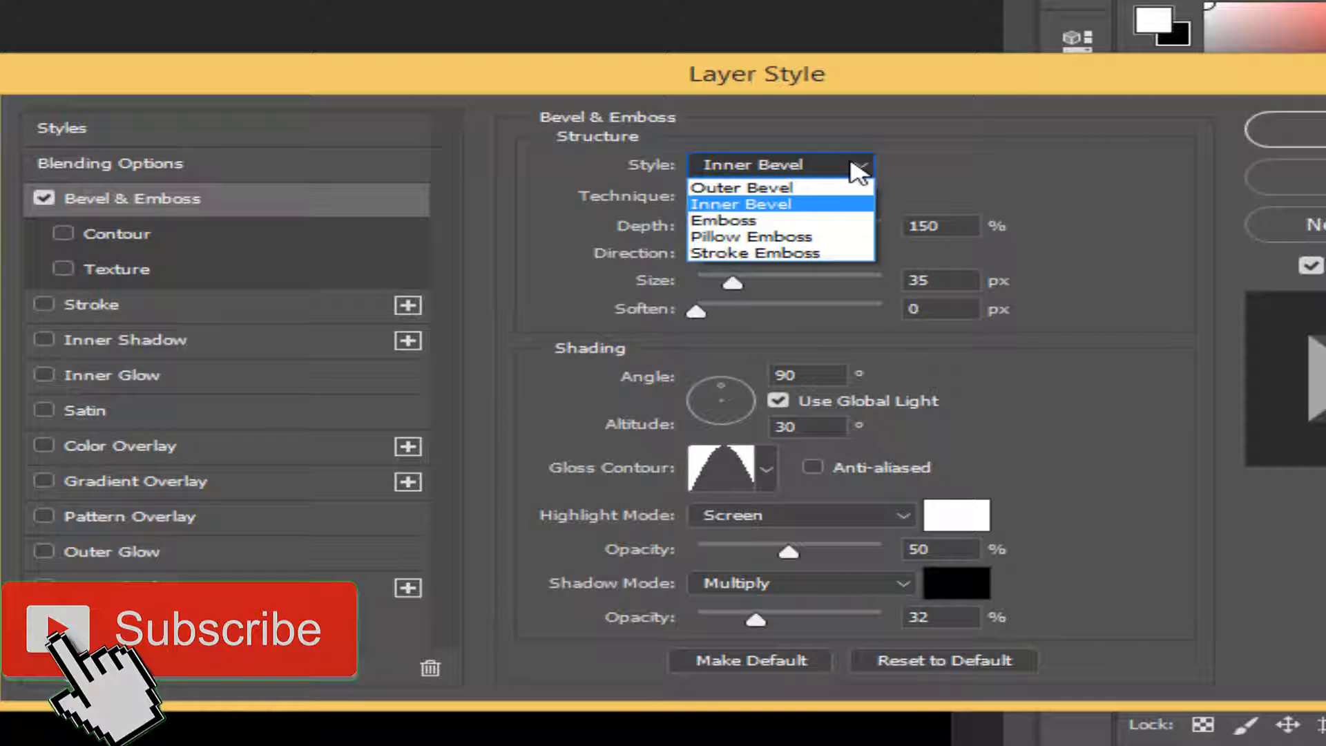
{"action": "left_click", "coordinate": [852, 164]}
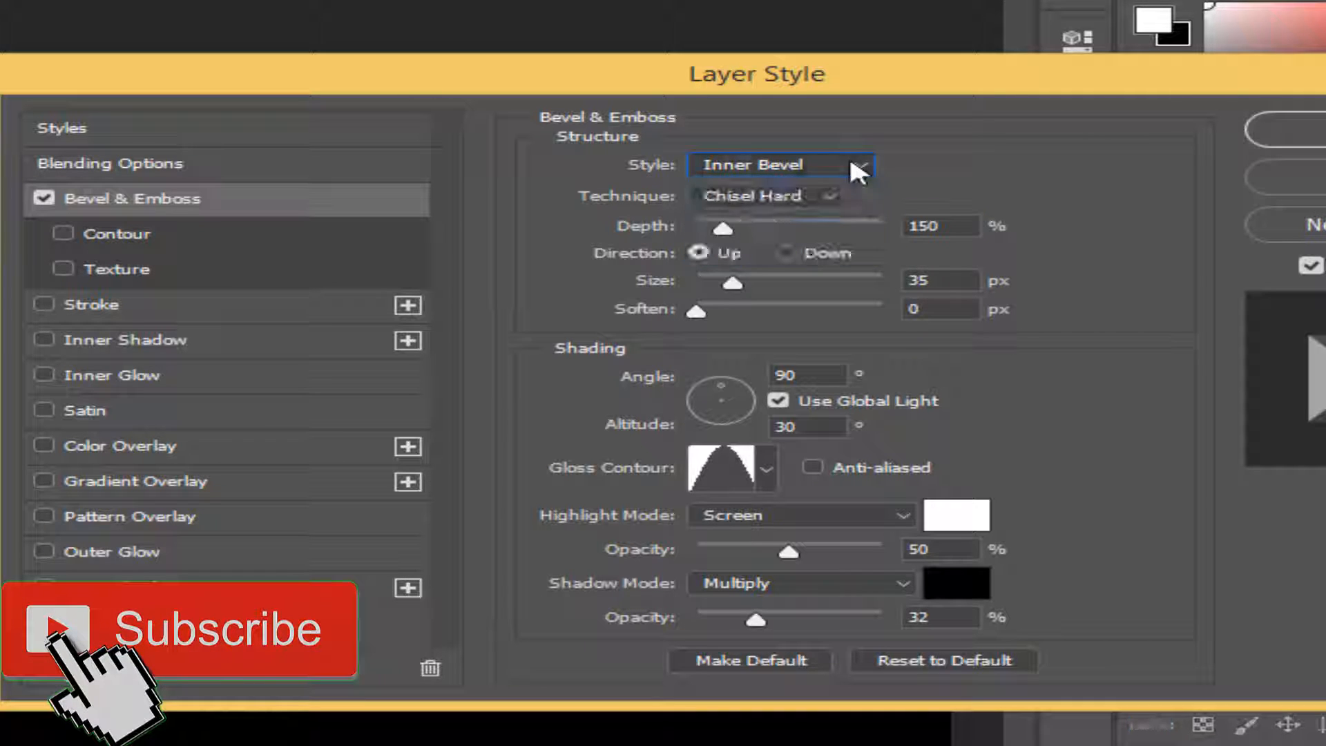
{"action": "left_click", "coordinate": [815, 191]}
{"action": "left_click", "coordinate": [787, 215]}
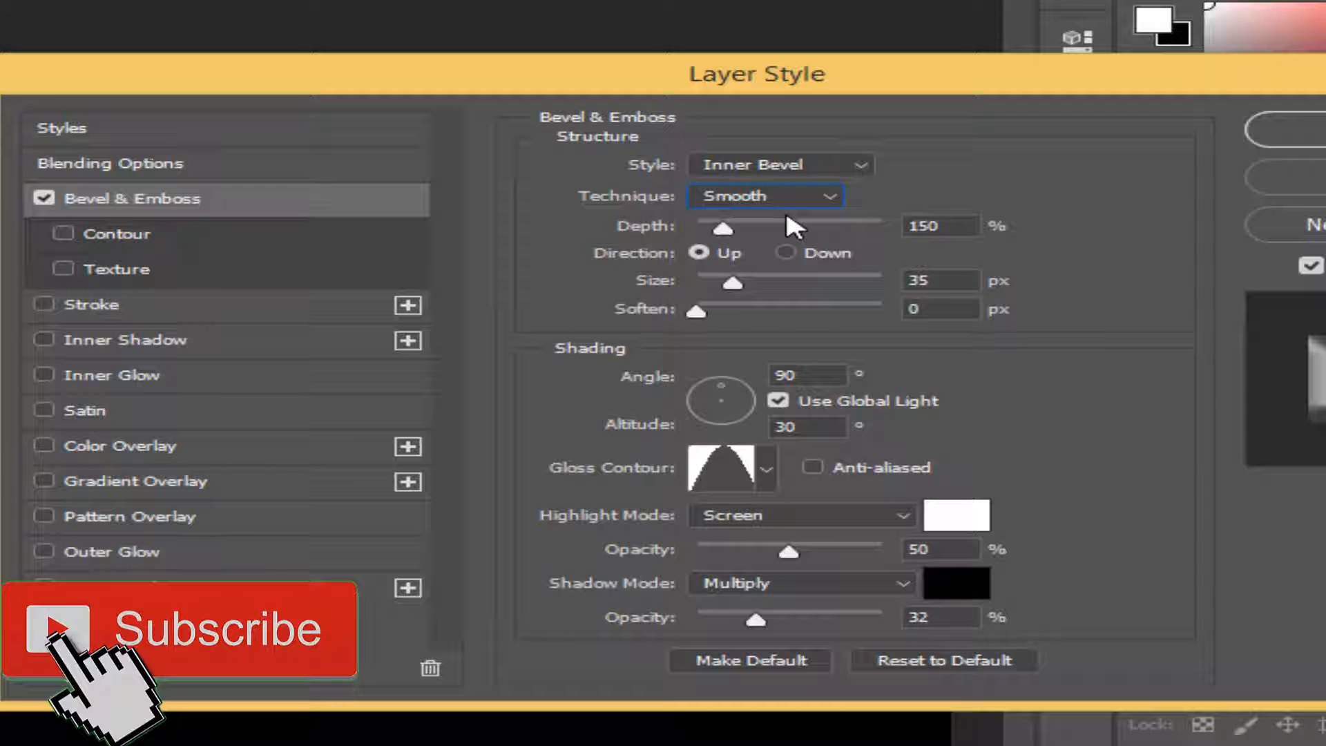
Set the bevel's depth to 350%, its size to 1 px and the shading angle to 120°
{"action": "left_click_drag", "start_coordinate": [941, 226], "coordinate": [895, 229]}
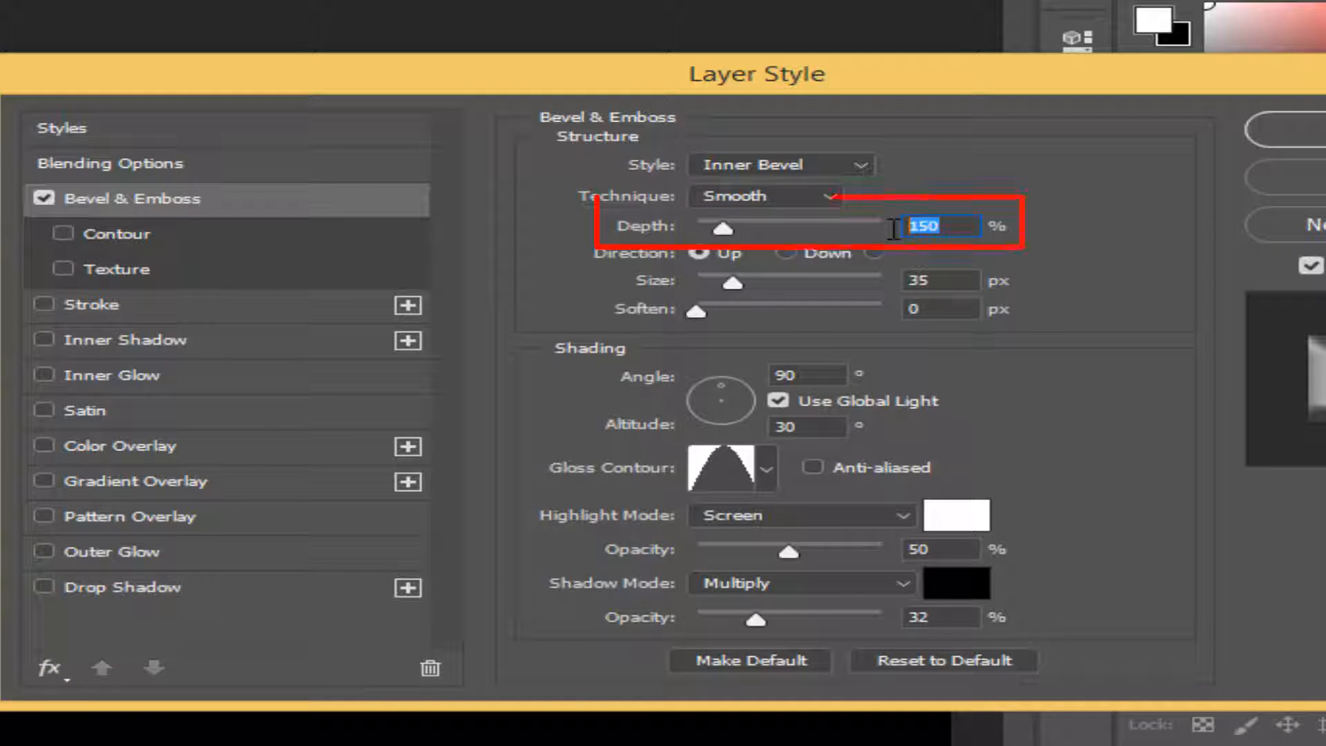
{"action": "type", "text": "350"}
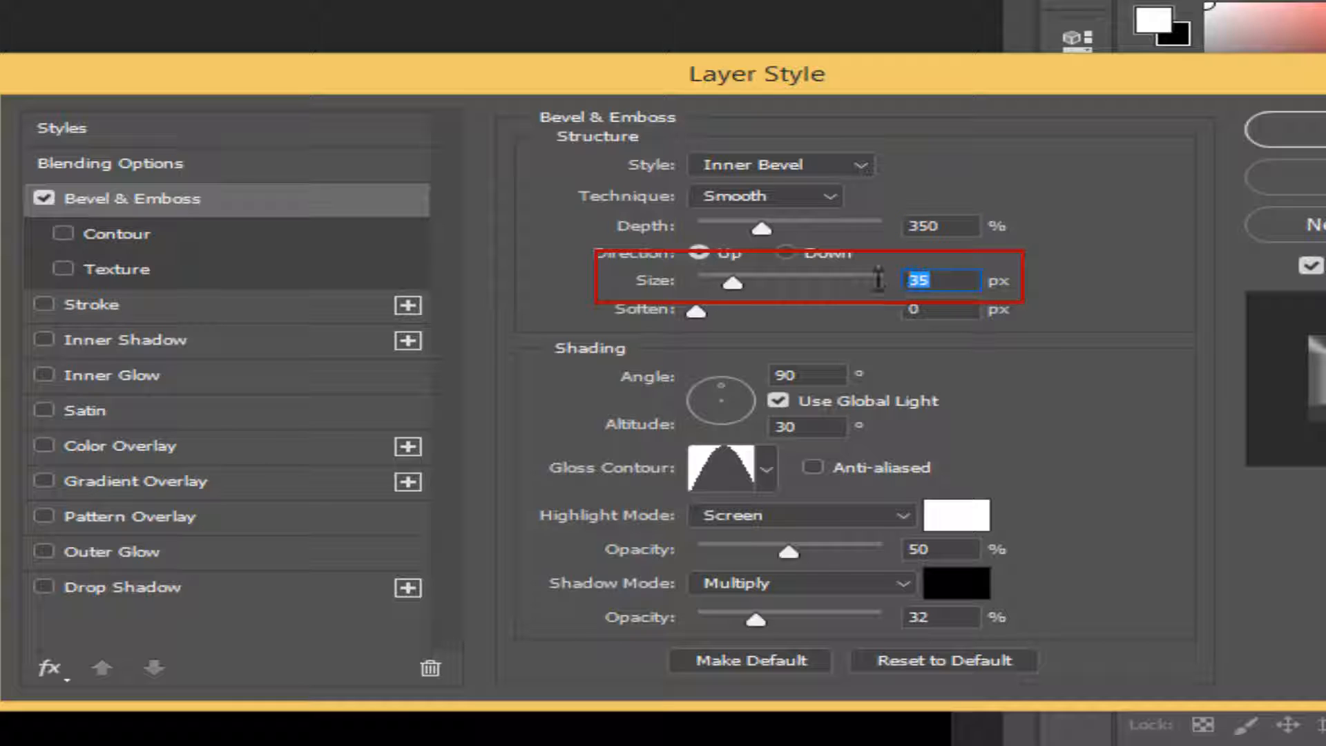
{"action": "type", "text": "1"}
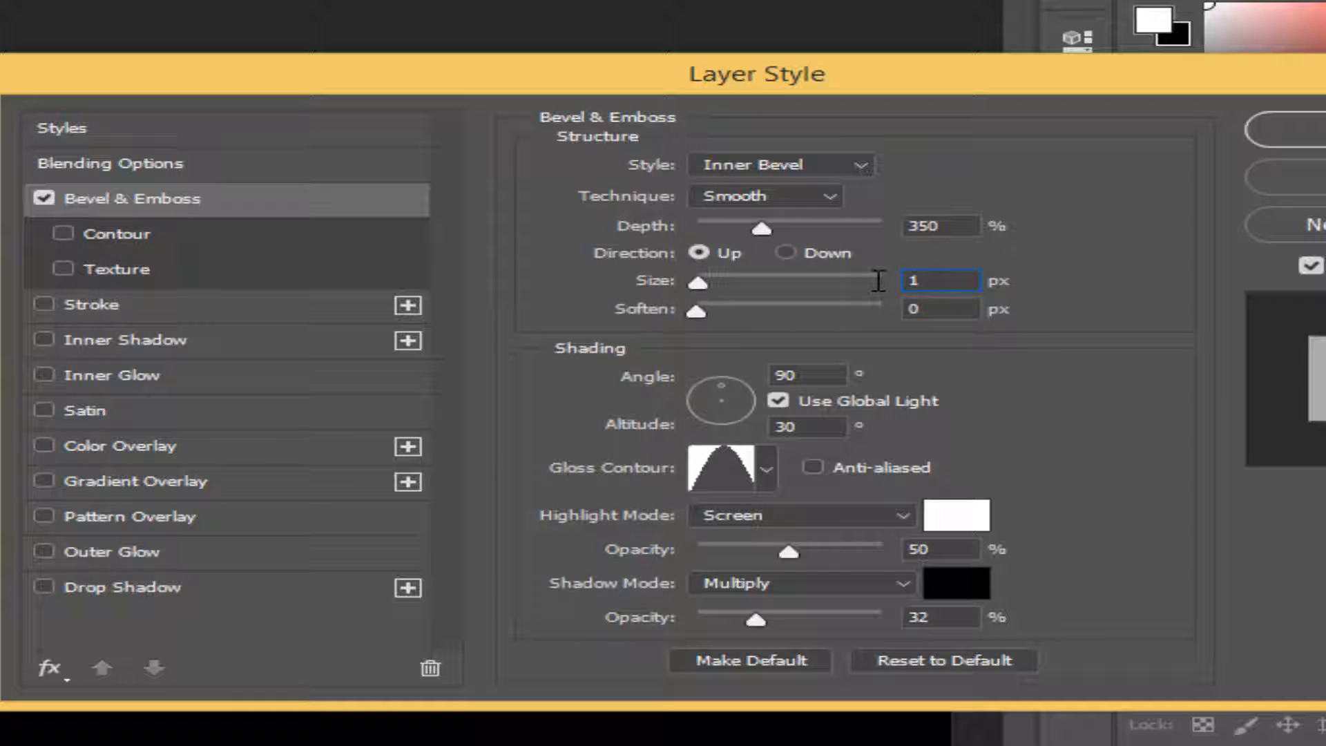
{"action": "left_click_drag", "start_coordinate": [807, 364], "coordinate": [735, 364]}
{"action": "type", "text": "120"}
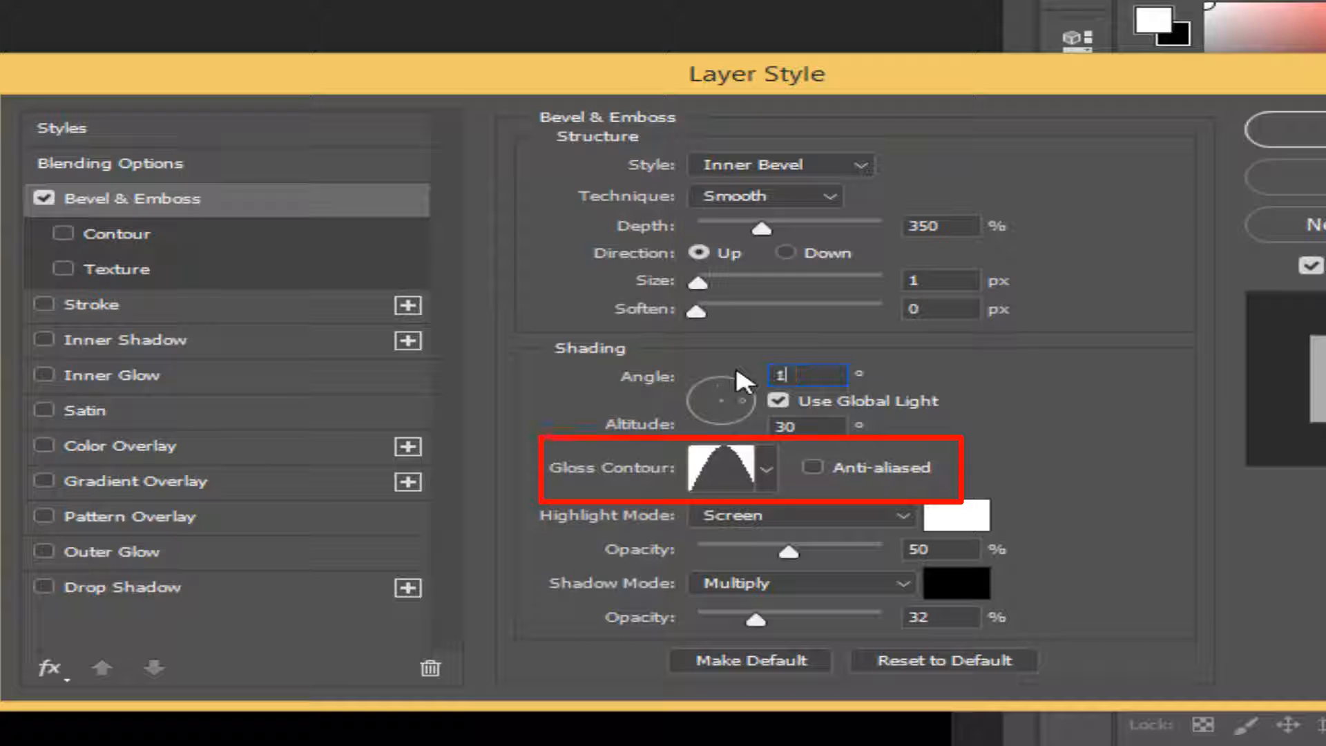
Show the gloss contour presets as a large list and choose the Ring contour for the bevel
{"action": "left_click", "coordinate": [766, 469]}
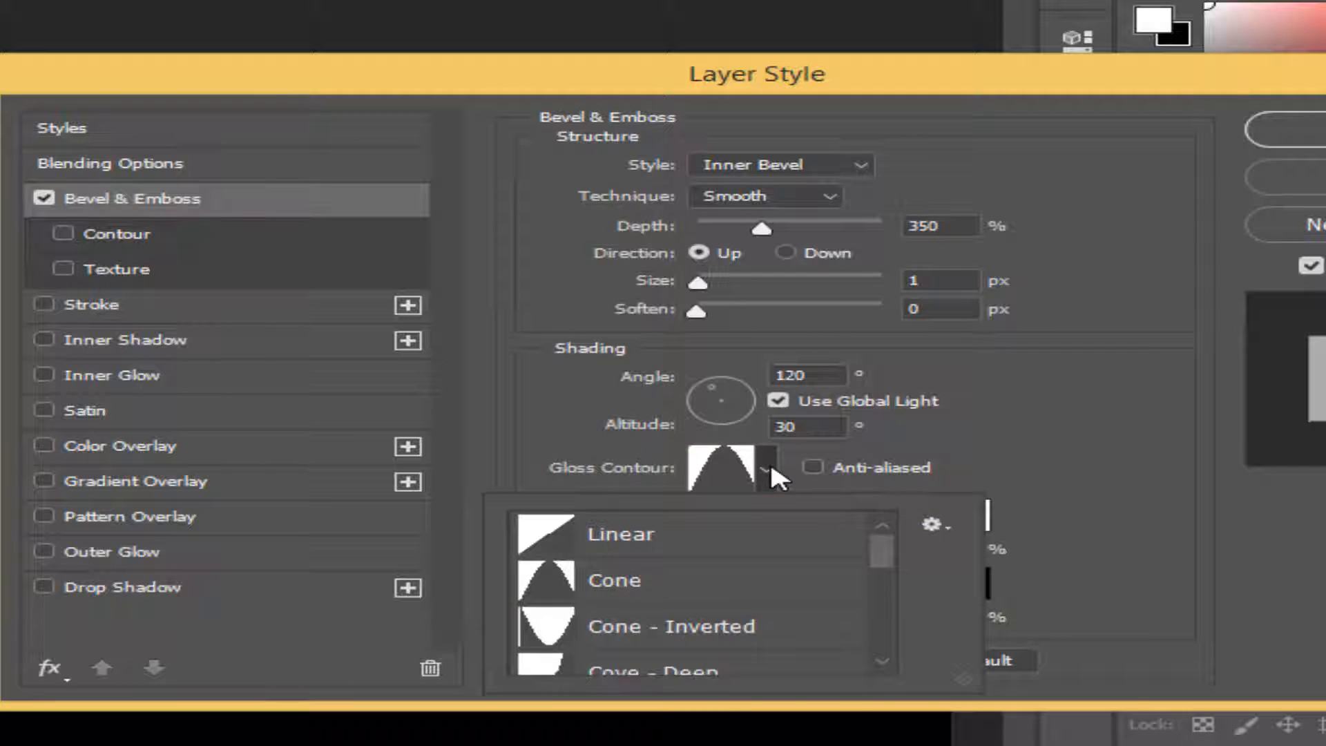
{"action": "left_click", "coordinate": [933, 524]}
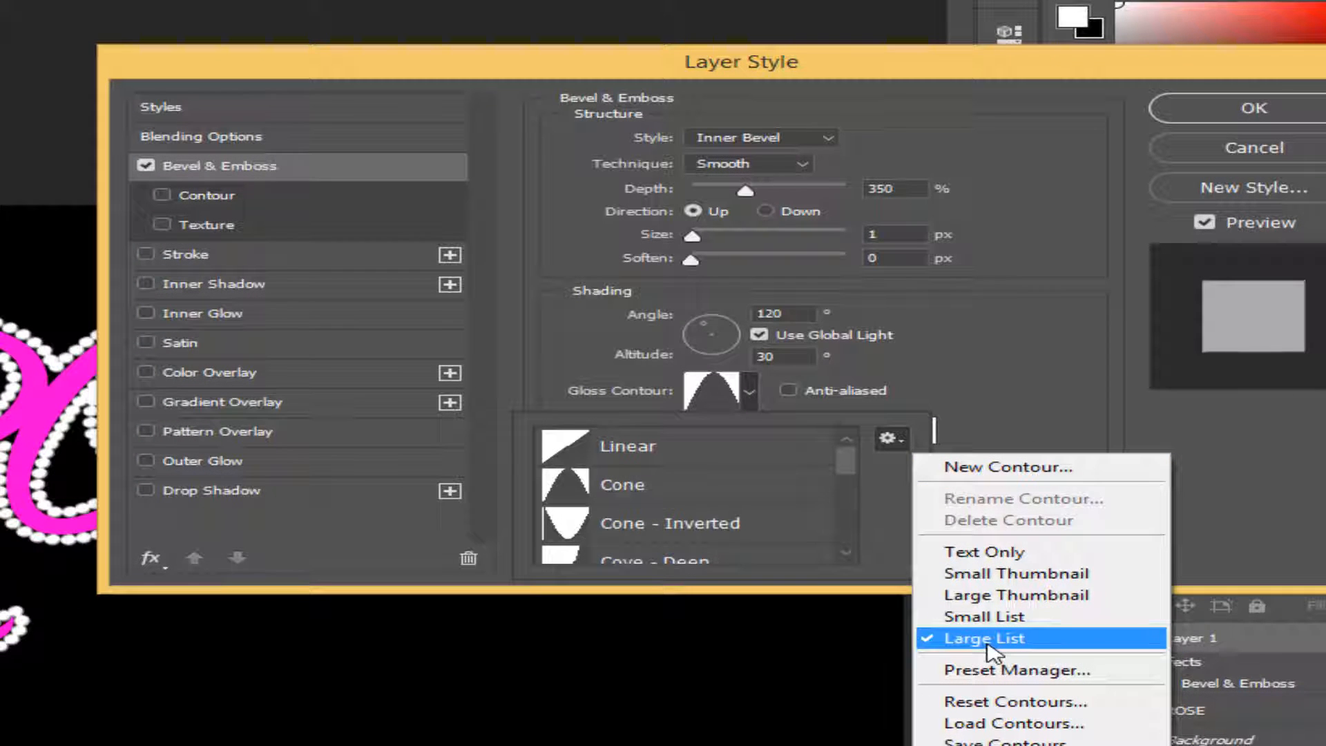
{"action": "left_click", "coordinate": [989, 641]}
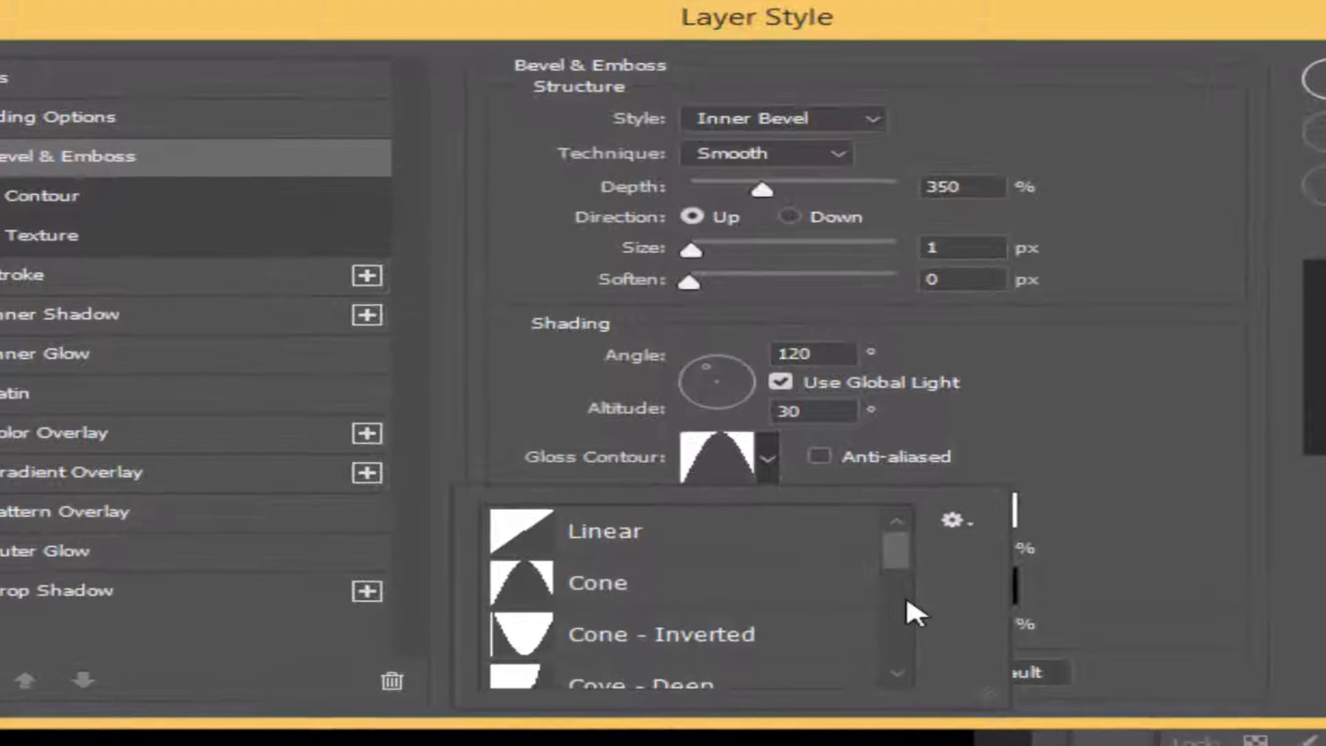
{"action": "left_click_drag", "start_coordinate": [890, 552], "coordinate": [906, 609]}
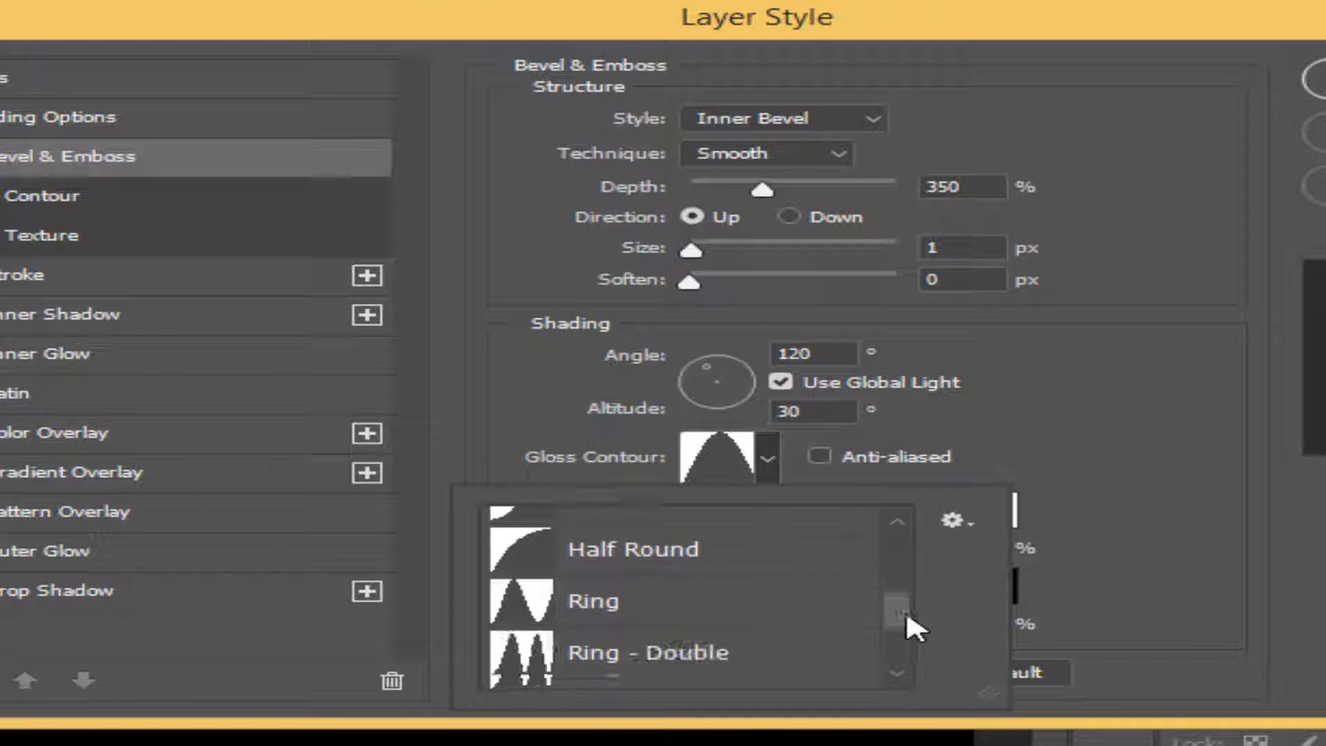
{"action": "left_click", "coordinate": [561, 614]}
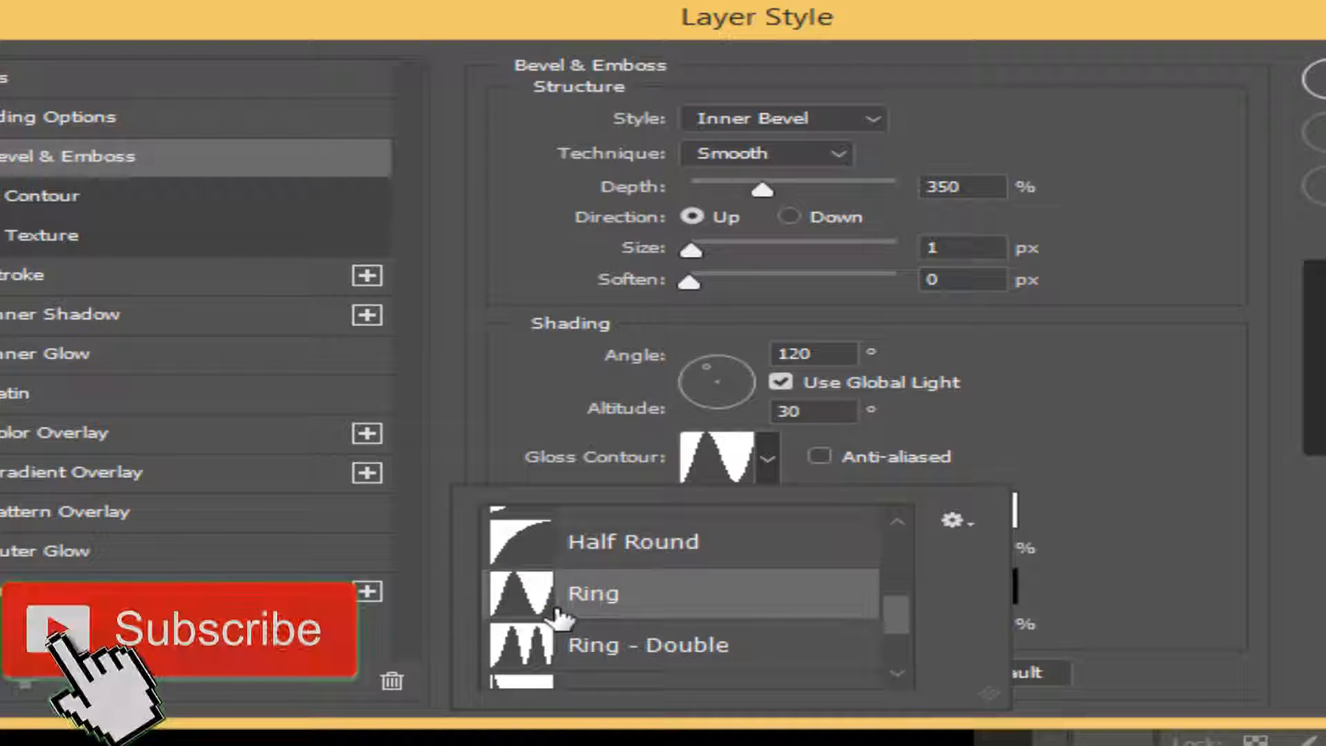
{"action": "left_click", "coordinate": [1183, 514]}
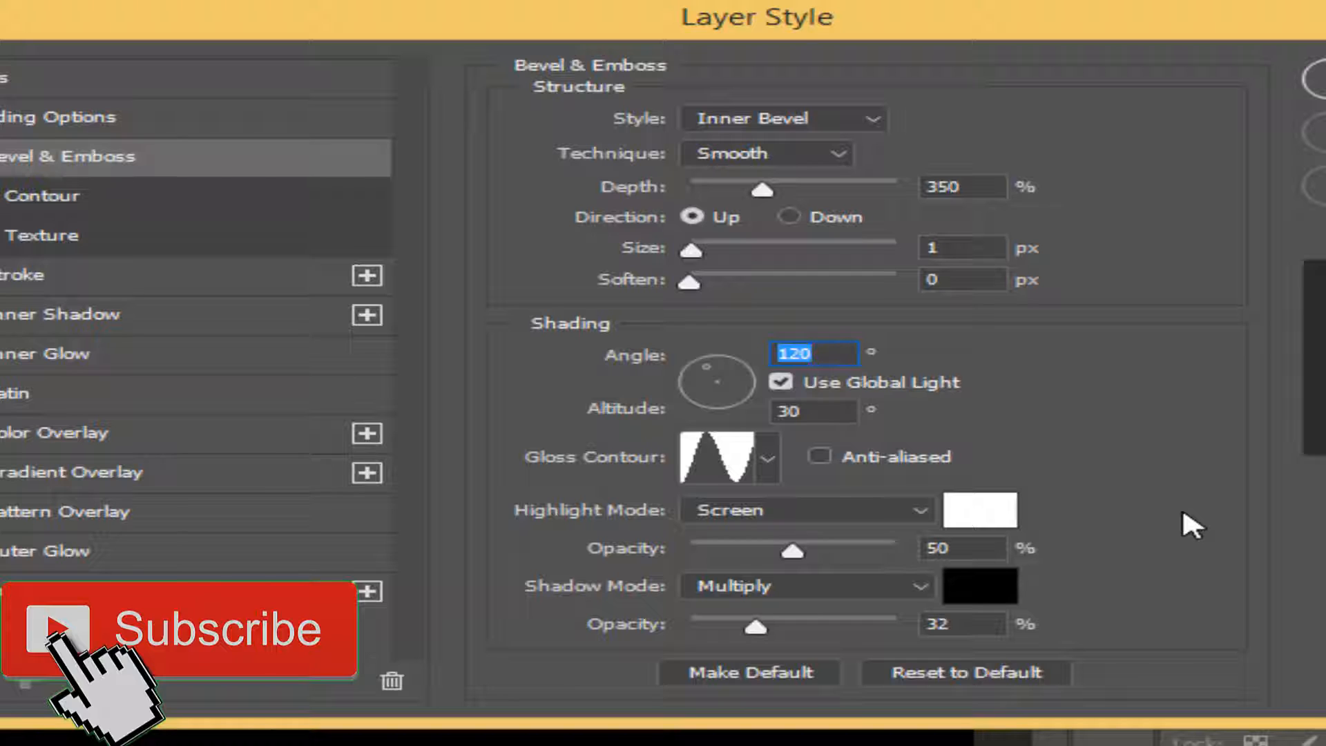
Set the bevel's highlight and shadow opacities to 75% each, and add an Inner Shadow to Layer 1's style
{"action": "left_click", "coordinate": [963, 549]}
{"action": "type", "text": "75"}
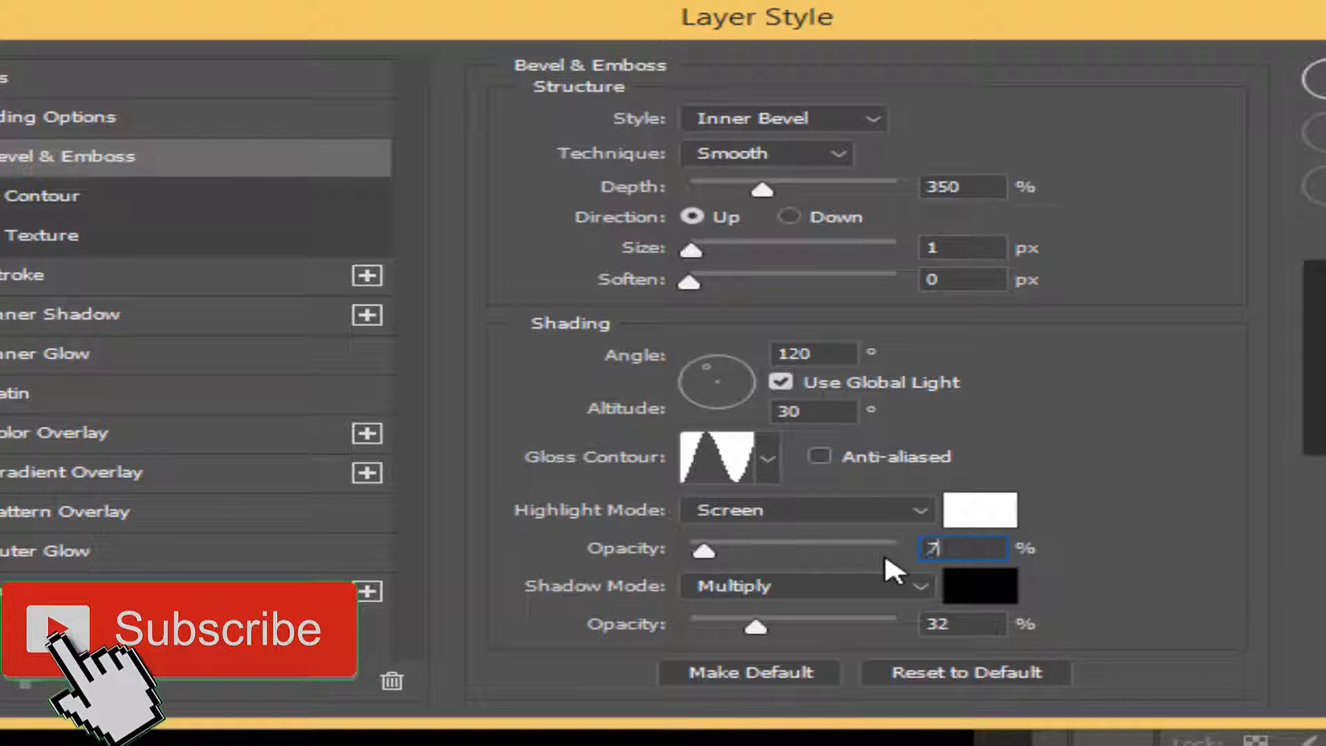
{"action": "left_click", "coordinate": [979, 631]}
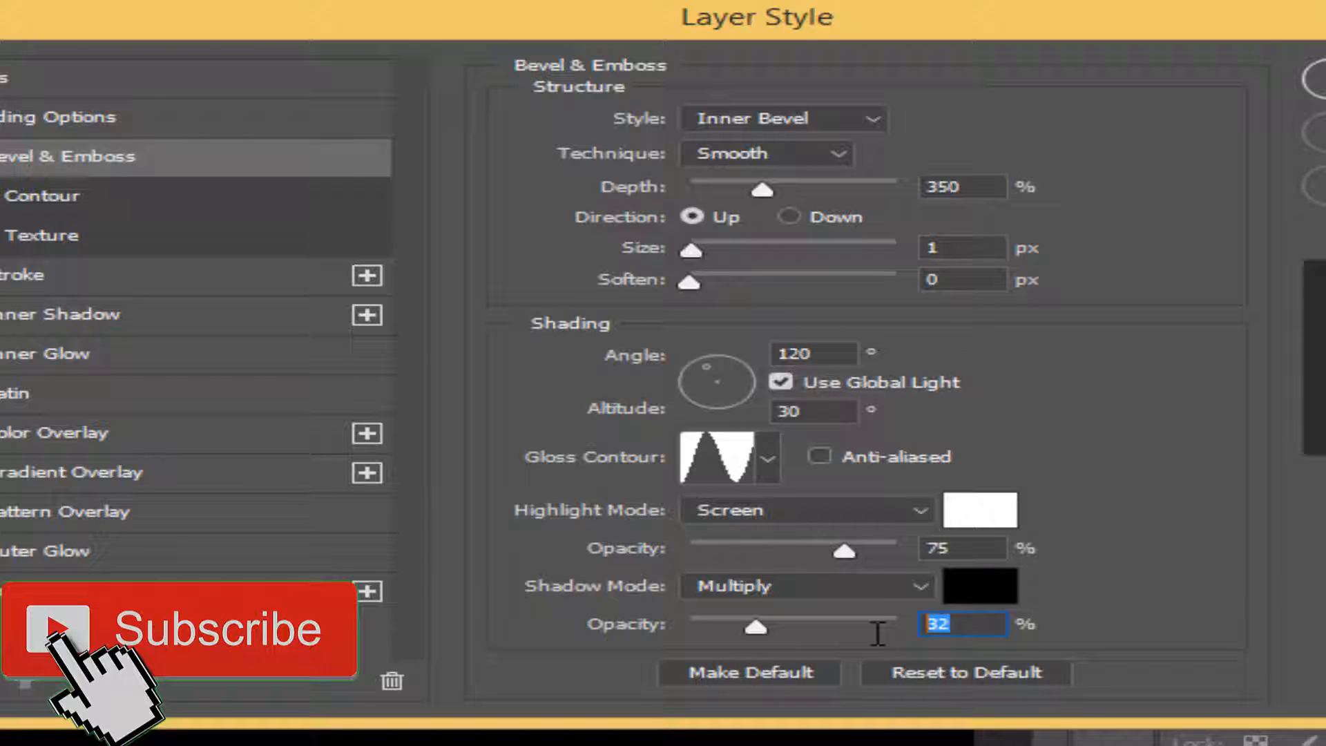
{"action": "type", "text": "75"}
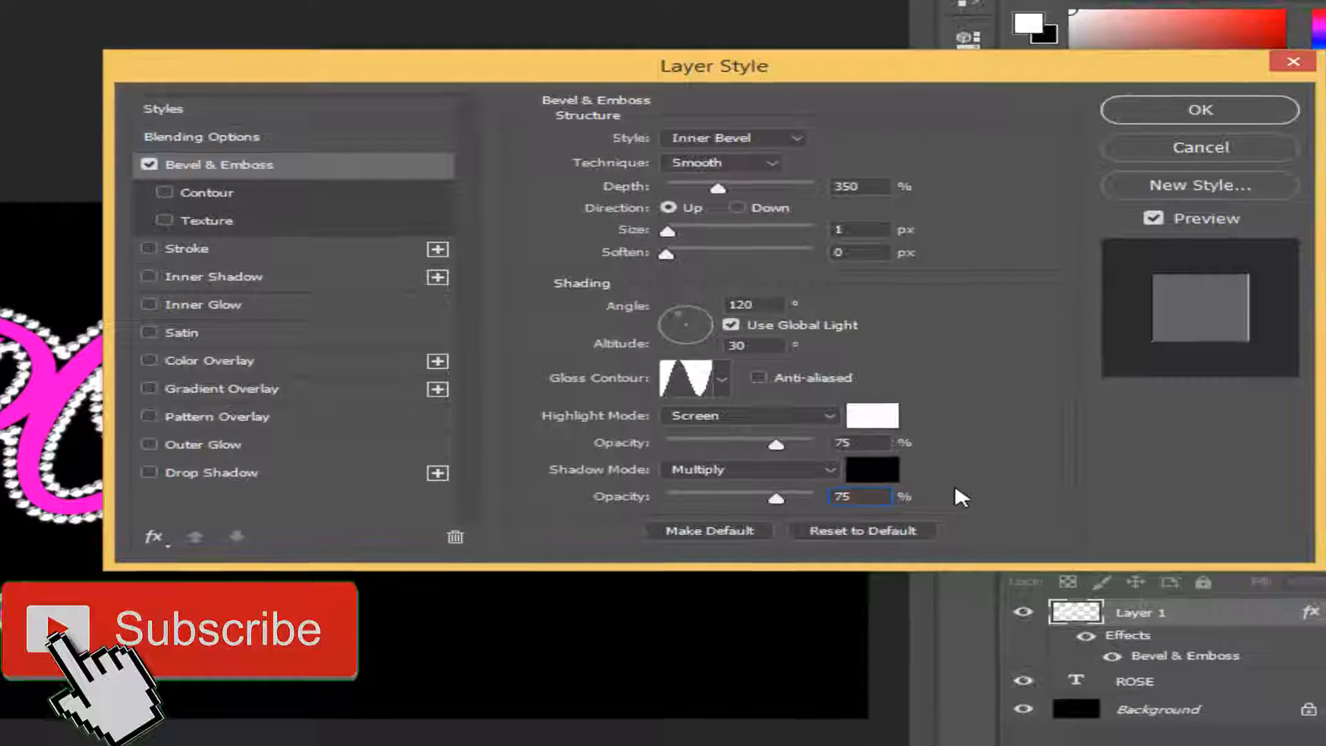
{"action": "left_click", "coordinate": [215, 277]}
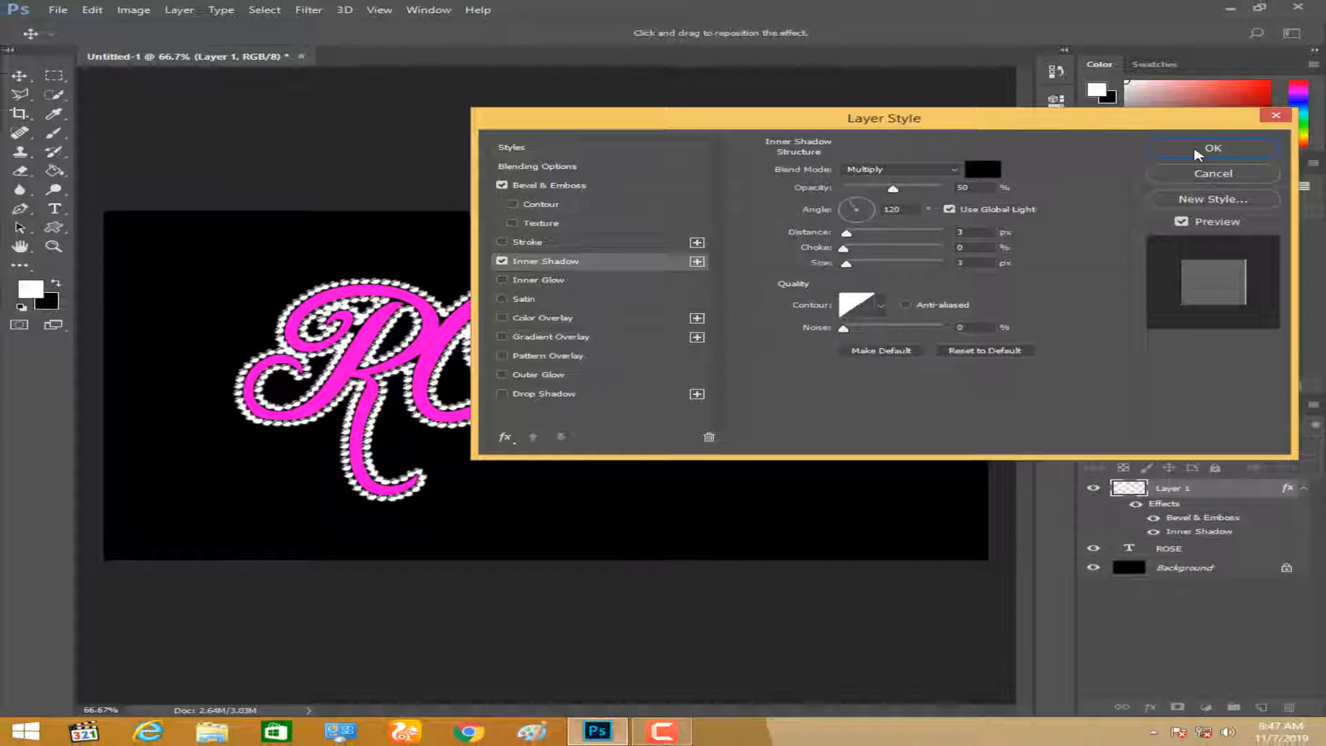
{"action": "left_click", "coordinate": [1115, 158]}
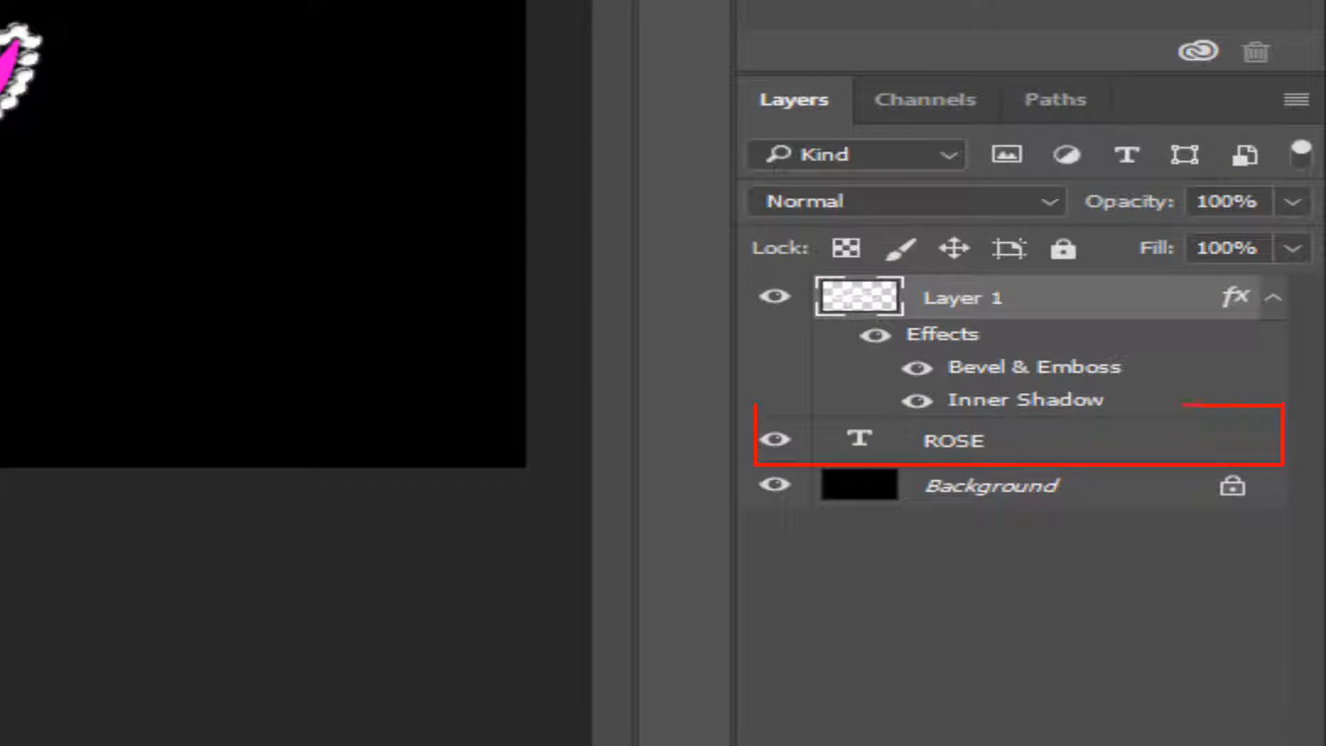
Add a Stroke effect to the ROSE text layer, sampling the lettering's pink ff00d8 as the stroke colour
{"action": "left_click", "coordinate": [1038, 451]}
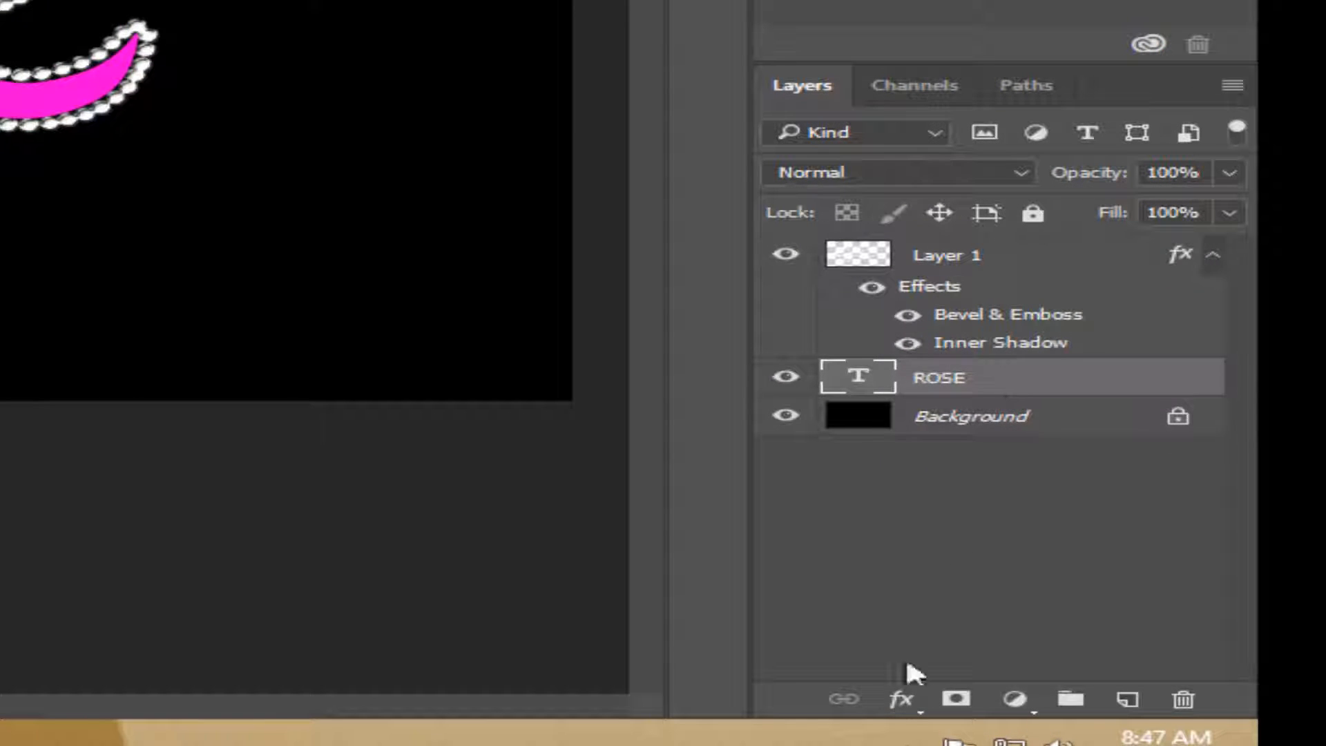
{"action": "left_click", "coordinate": [898, 700]}
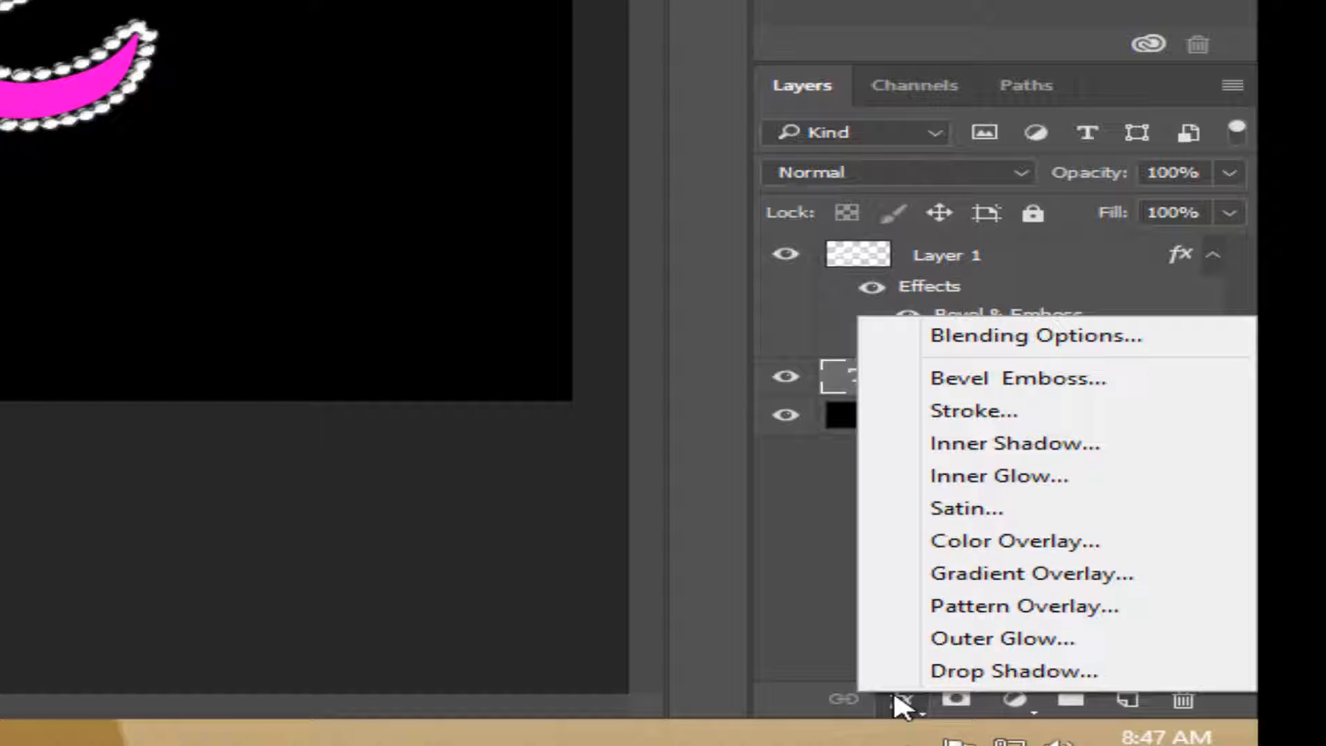
{"action": "left_click", "coordinate": [984, 415]}
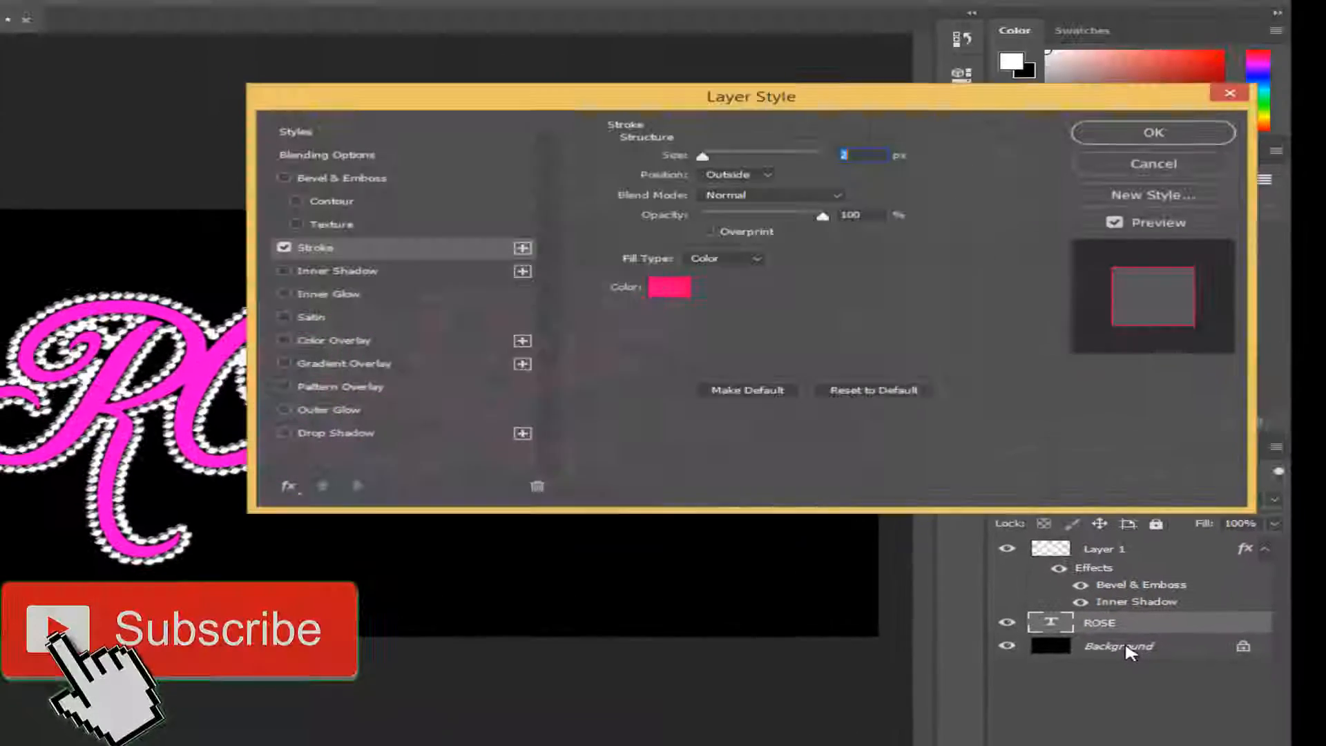
{"action": "left_click", "coordinate": [676, 294]}
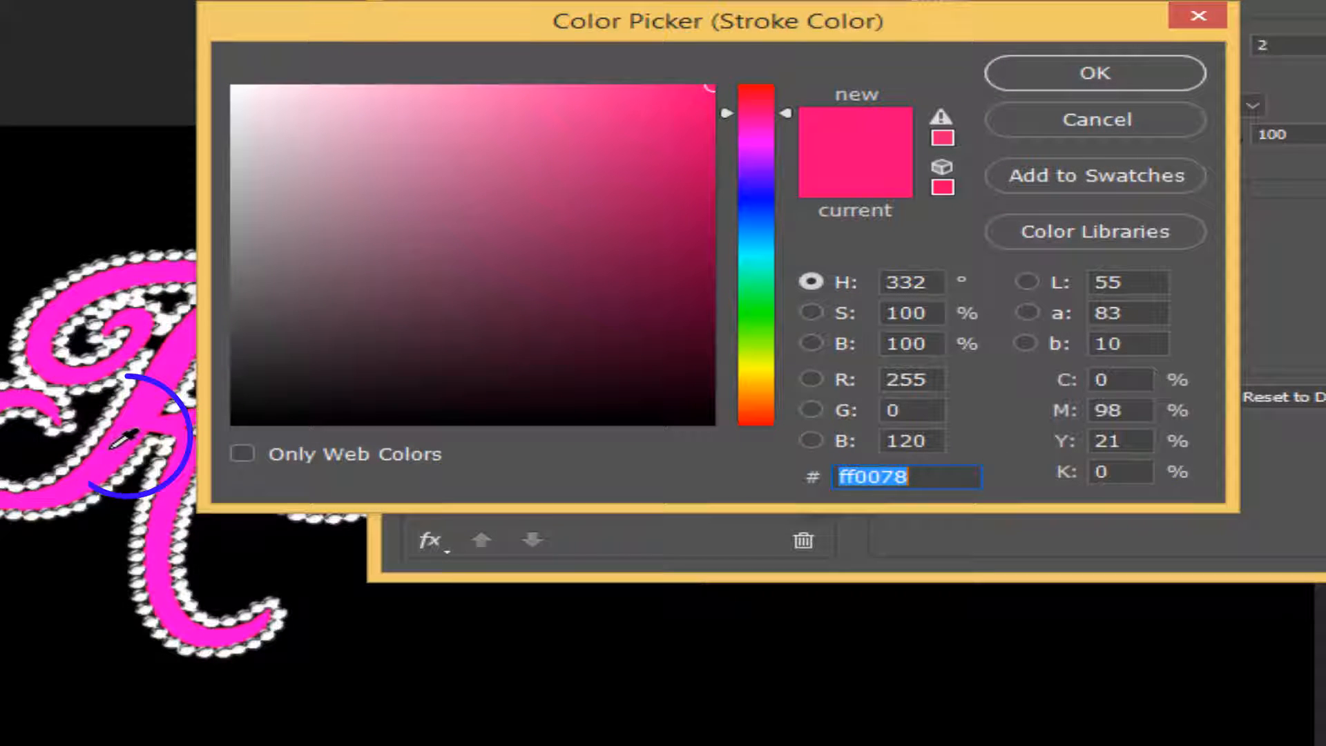
{"action": "left_click", "coordinate": [114, 445]}
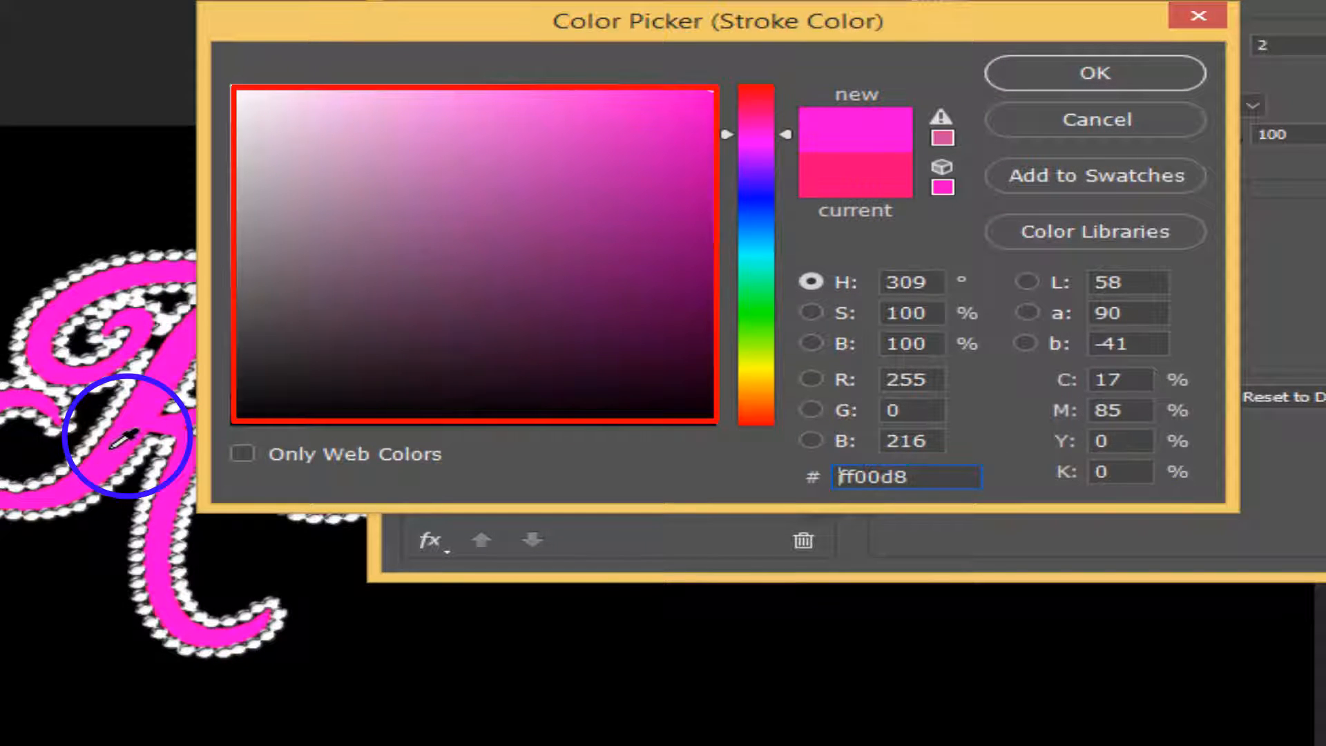
{"action": "left_click", "coordinate": [1064, 71]}
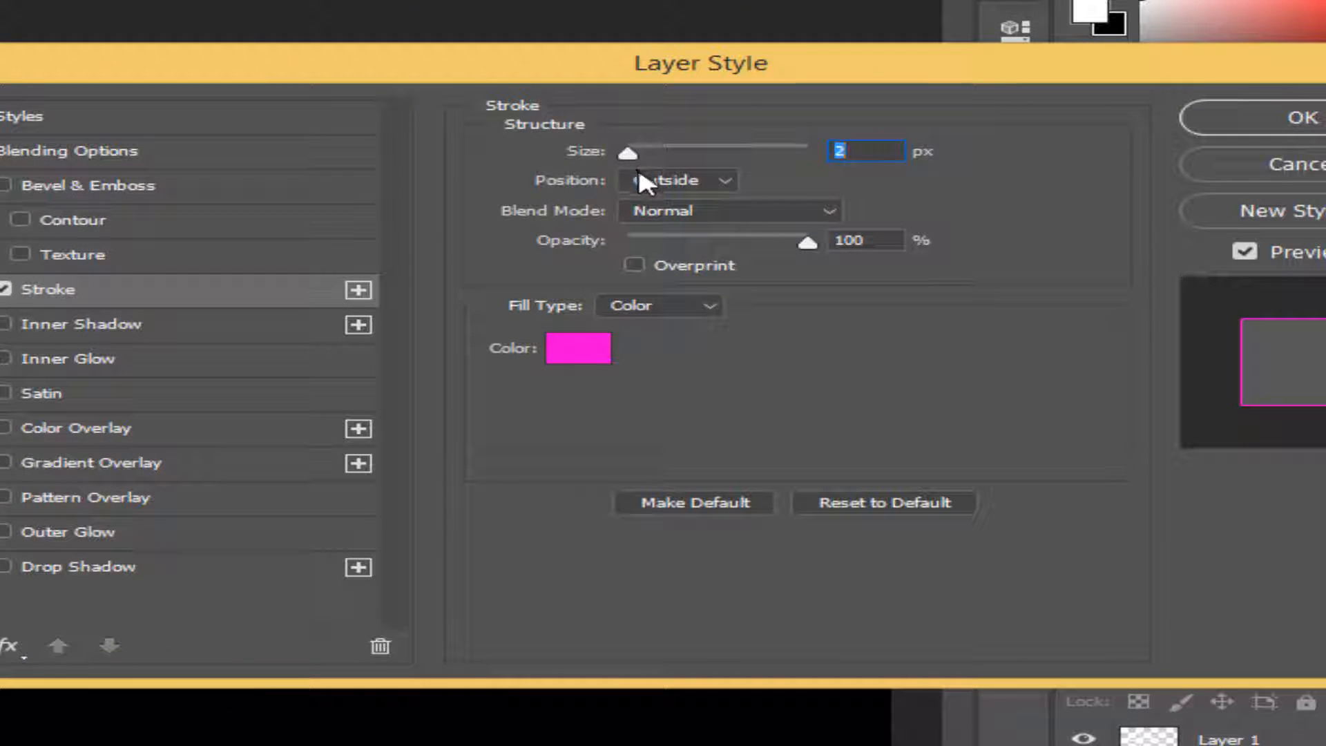
Add Bevel & Emboss to the ROSE text with the Chisel Hard technique, 150% depth and 40 px size
{"action": "left_click", "coordinate": [219, 186]}
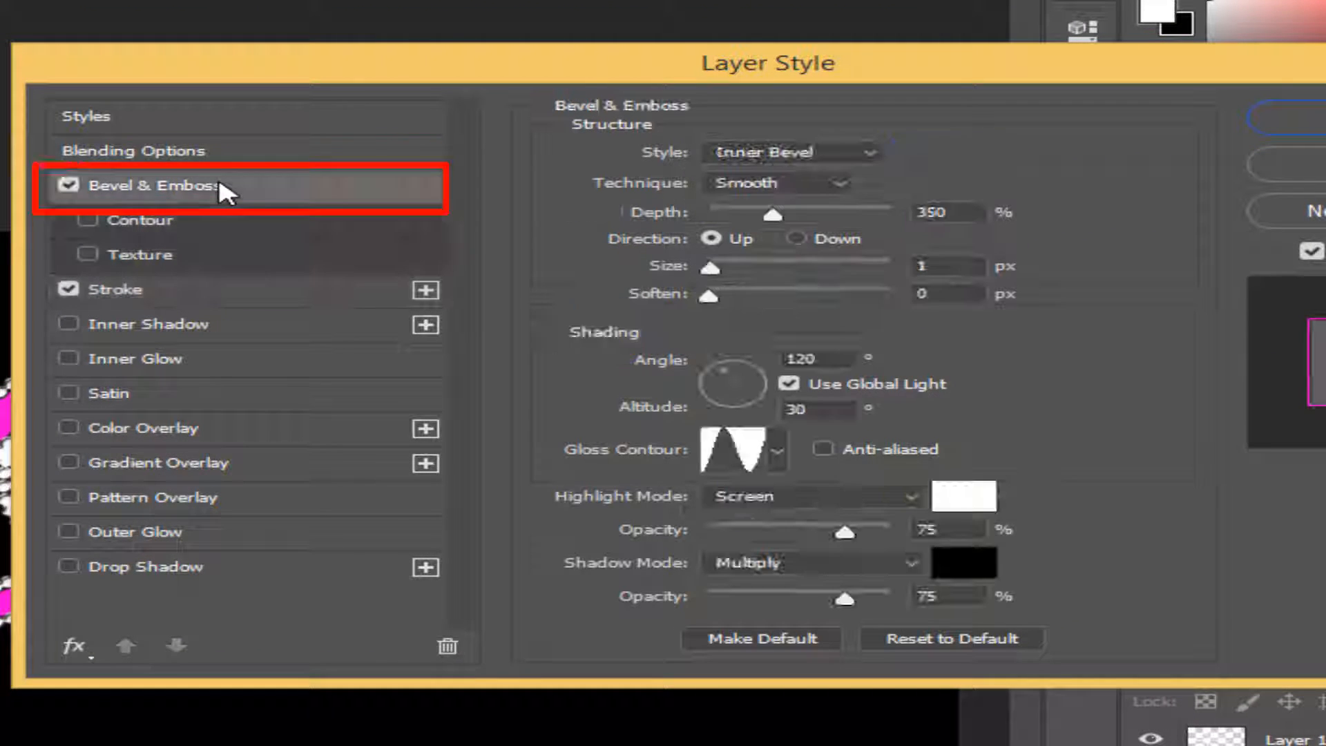
{"action": "left_click", "coordinate": [841, 184]}
{"action": "left_click", "coordinate": [809, 223]}
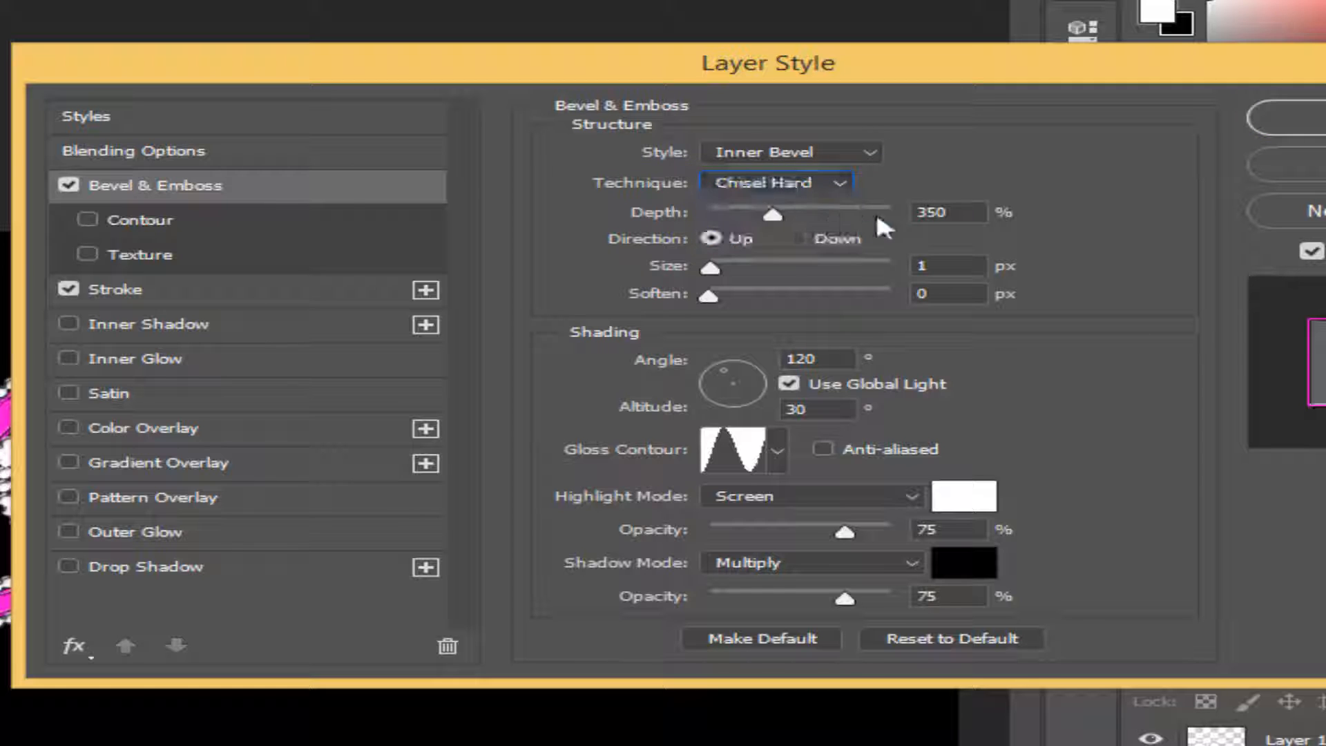
{"action": "left_click", "coordinate": [968, 213]}
{"action": "type", "text": "150"}
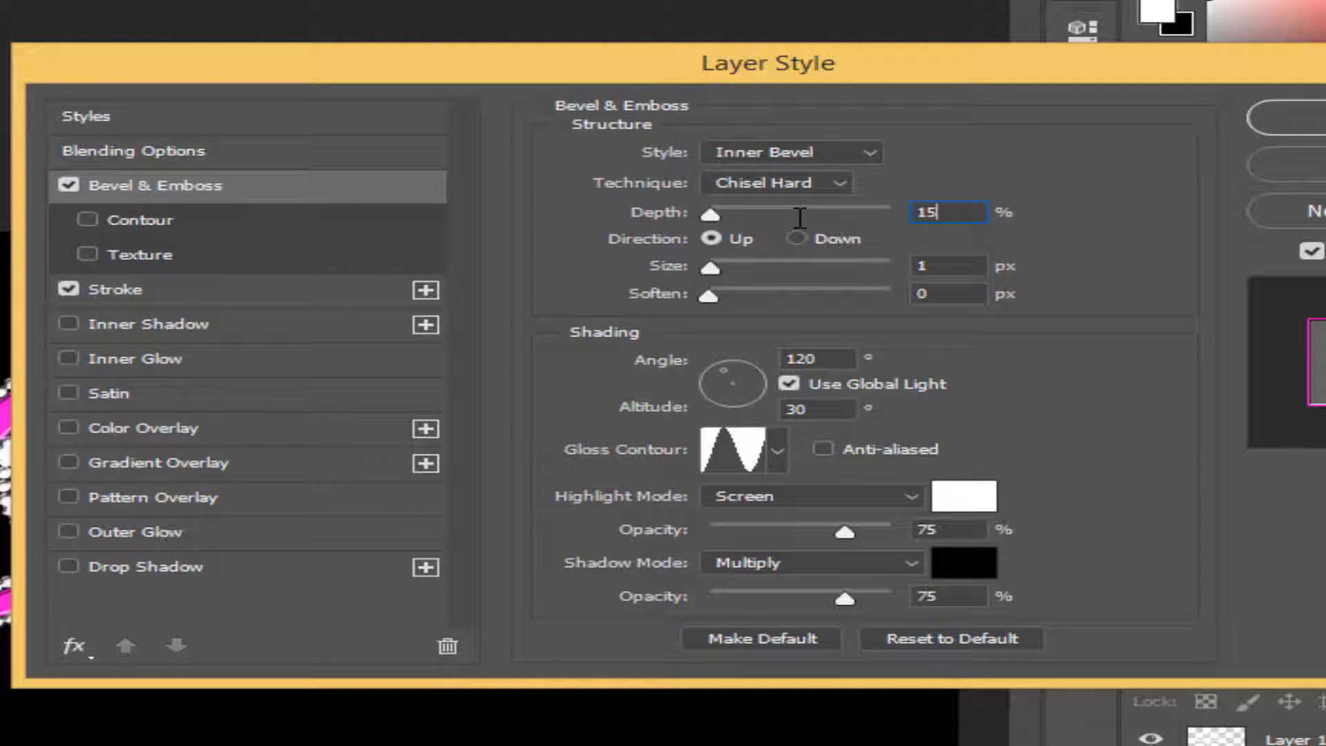
{"action": "left_click", "coordinate": [956, 262]}
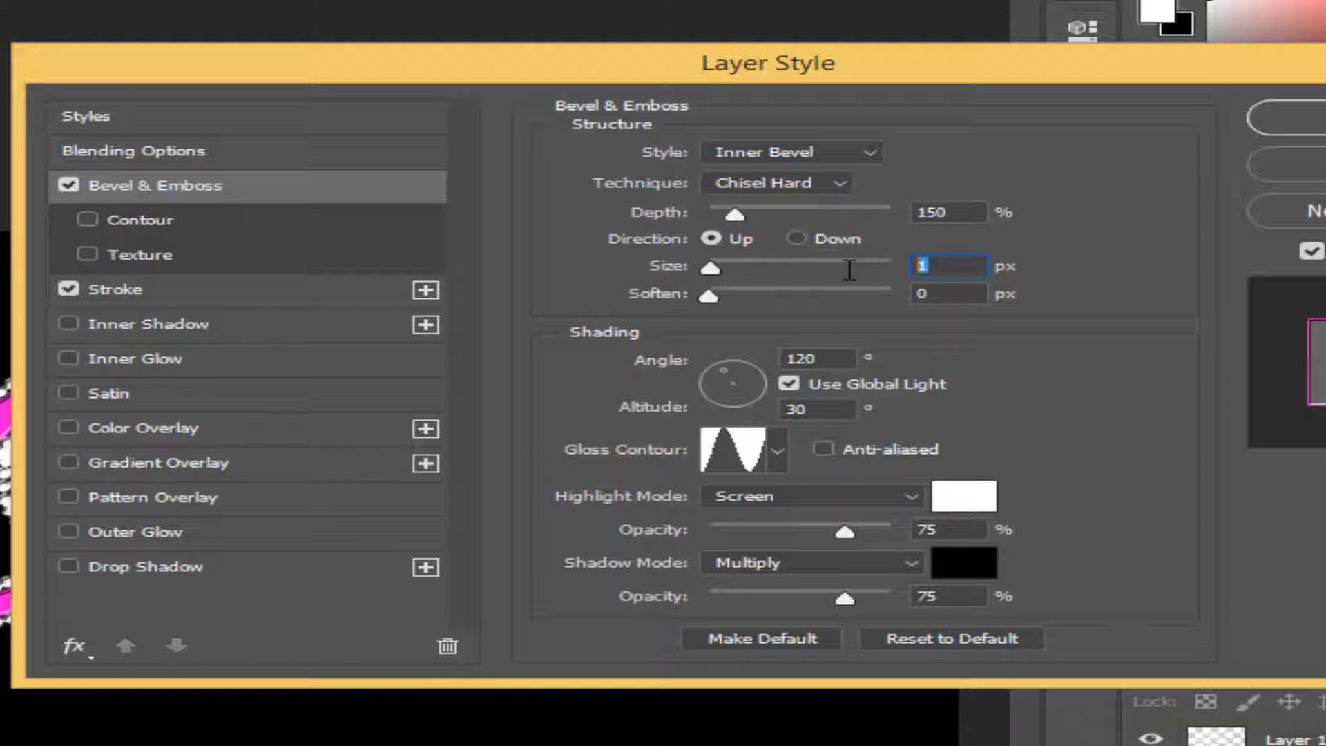
{"action": "type", "text": "40"}
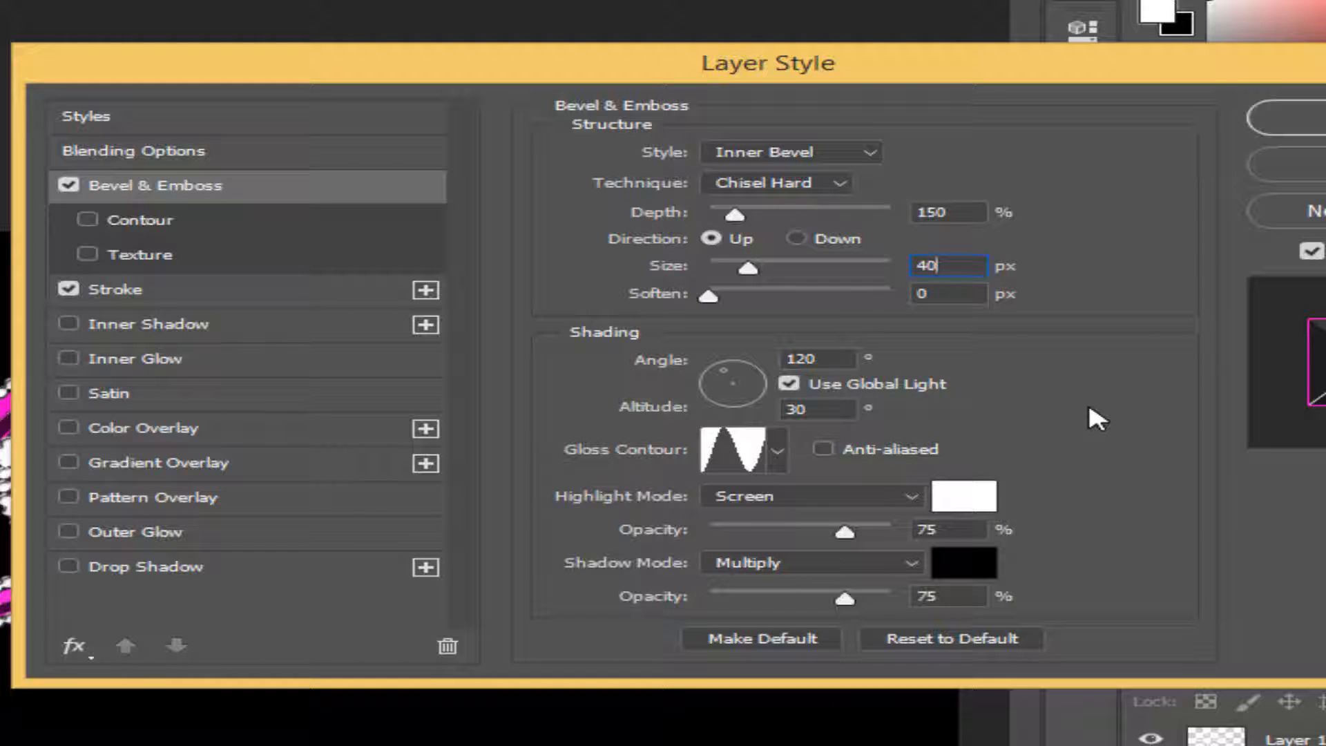
Choose the Cone gloss contour for the ROSE text's bevel
{"action": "left_click", "coordinate": [778, 450]}
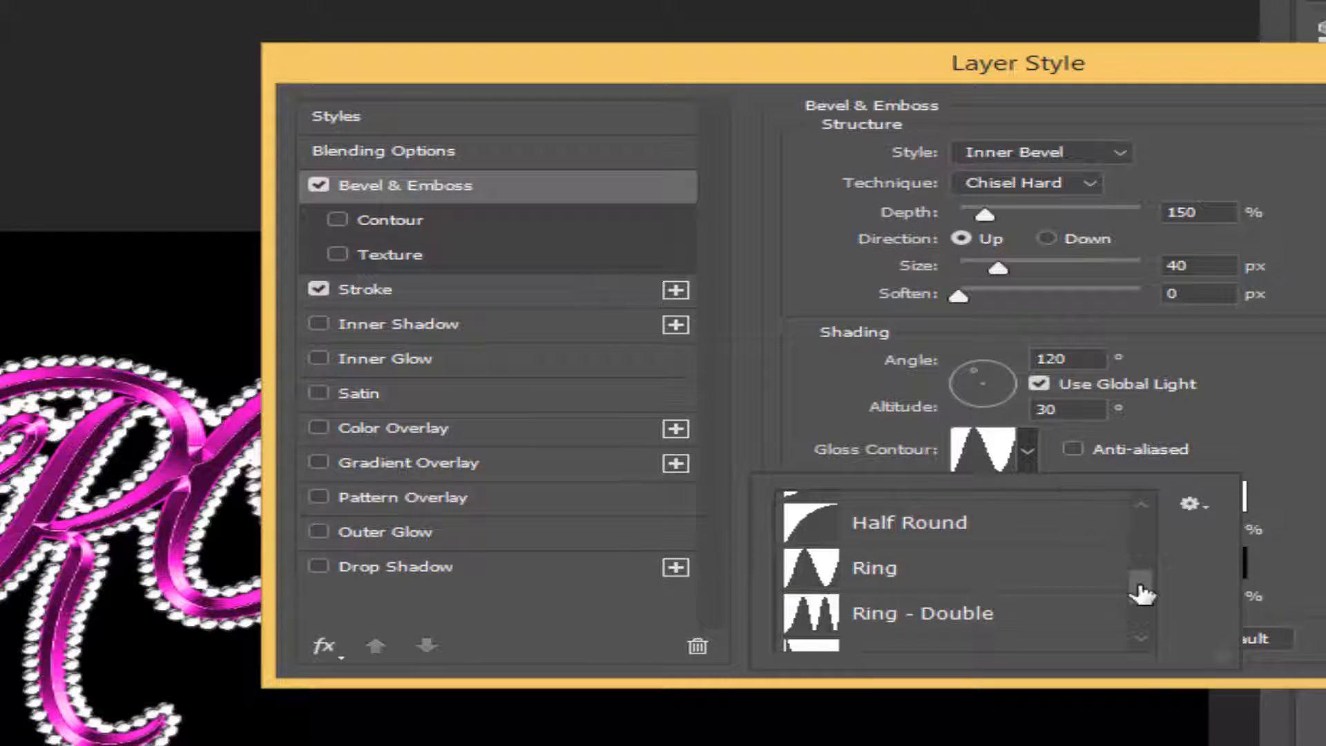
{"action": "left_click_drag", "start_coordinate": [1138, 580], "coordinate": [1133, 525]}
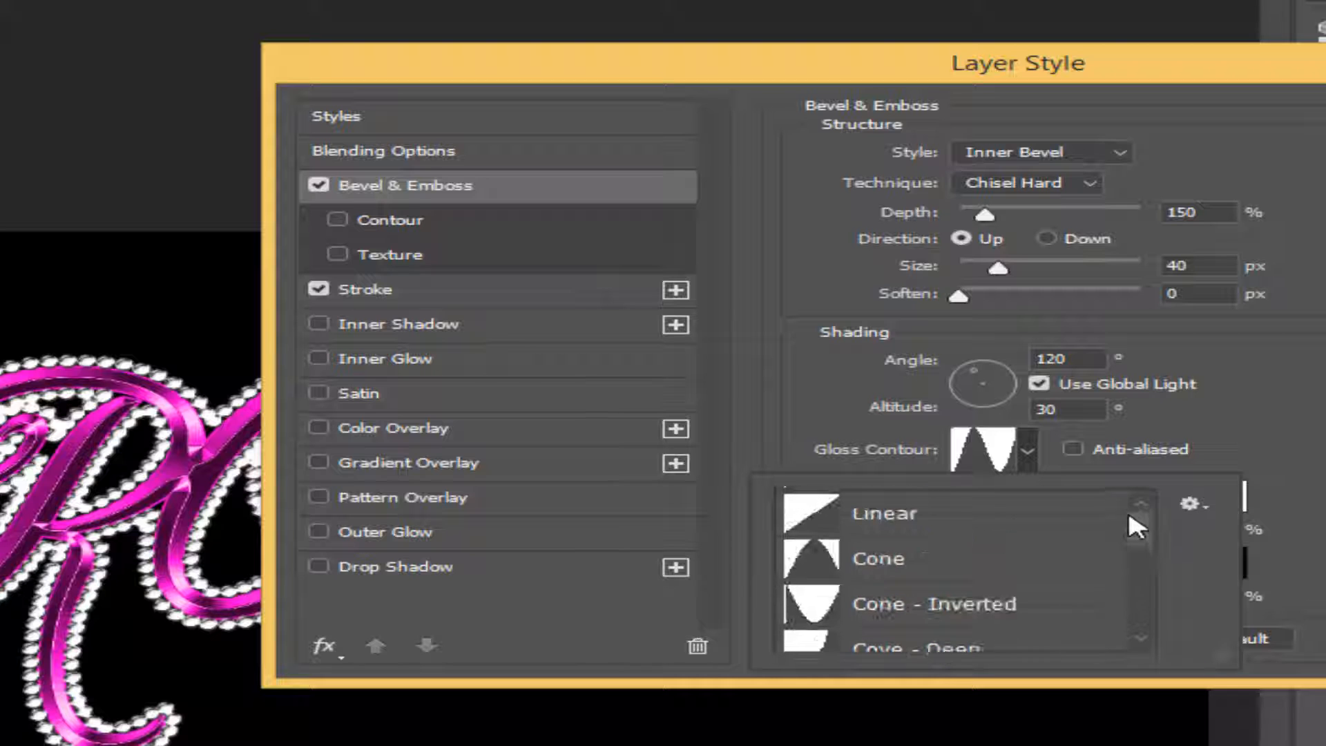
{"action": "left_click", "coordinate": [1029, 566]}
{"action": "left_click", "coordinate": [1253, 542]}
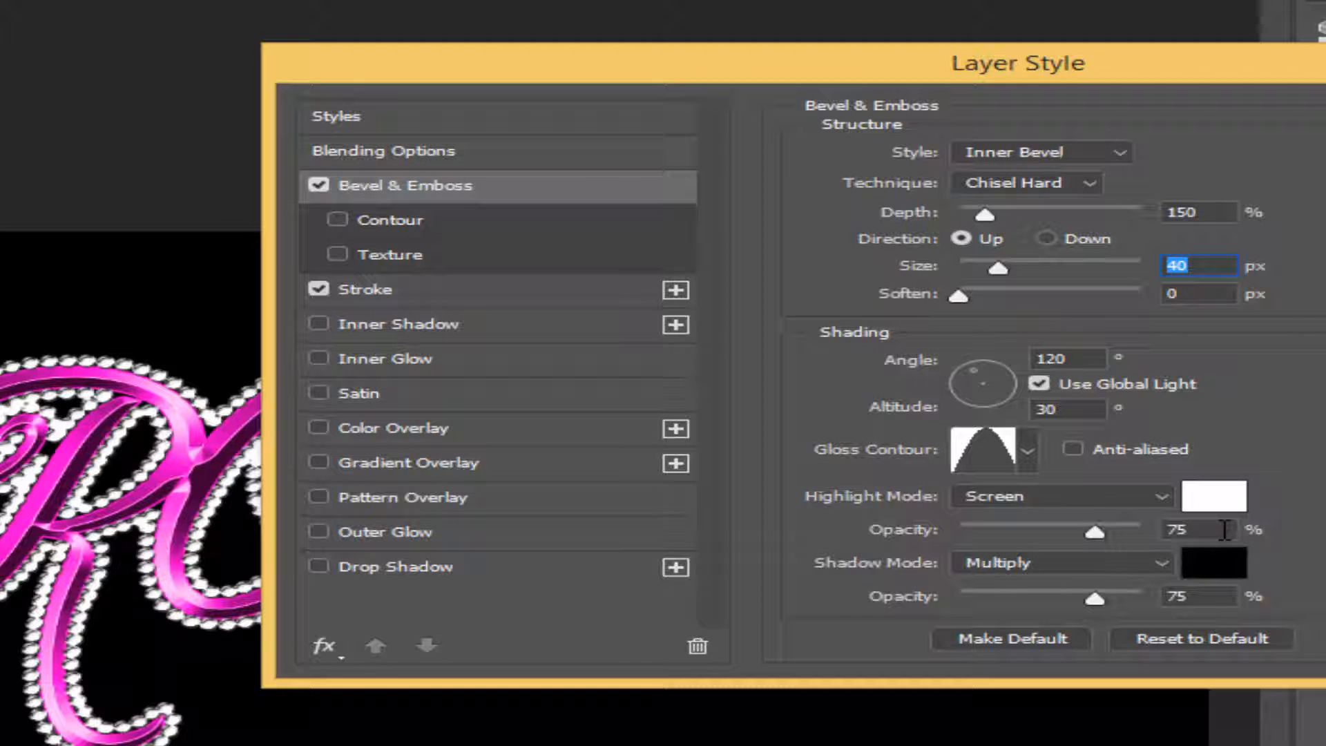
Set the ROSE text bevel's highlight opacity to 50% and shadow opacity to 32%, and apply the layer style
{"action": "double_click", "coordinate": [1225, 530]}
{"action": "type", "text": "50"}
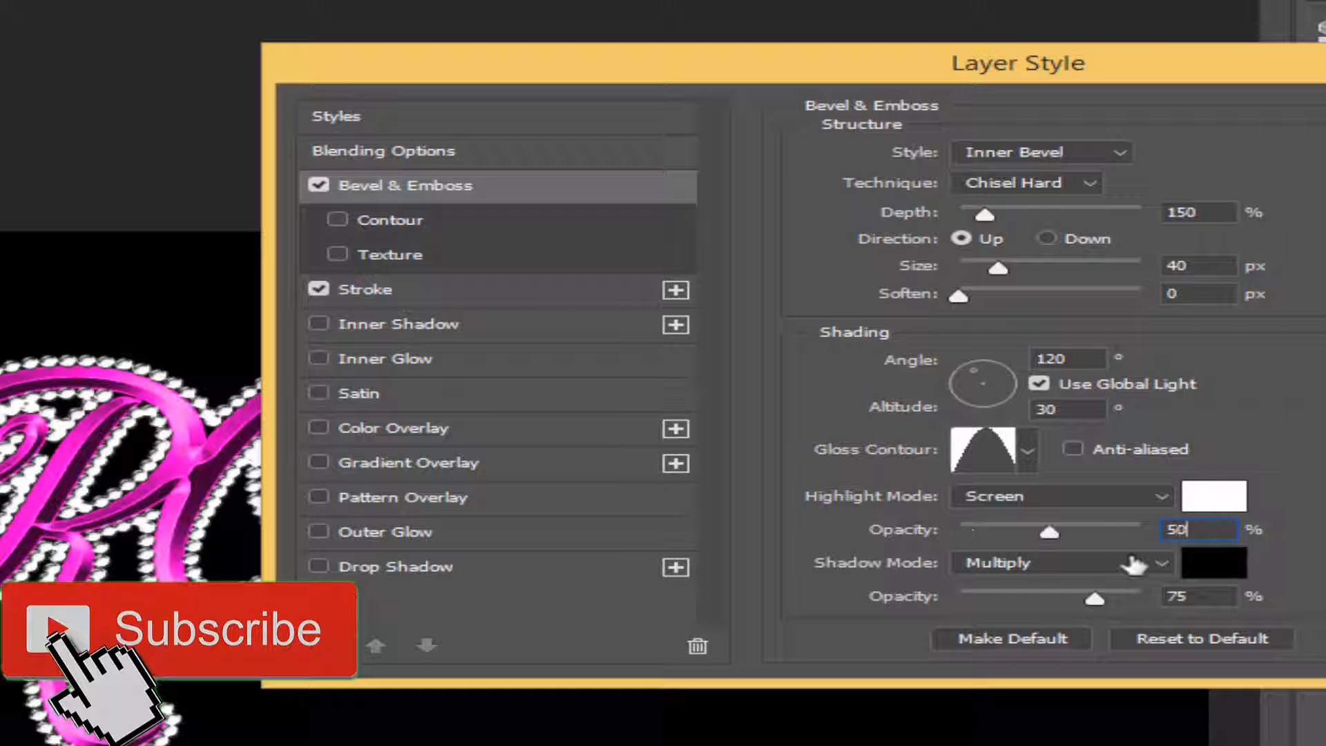
{"action": "key", "text": "Tab"}
{"action": "type", "text": "3"}
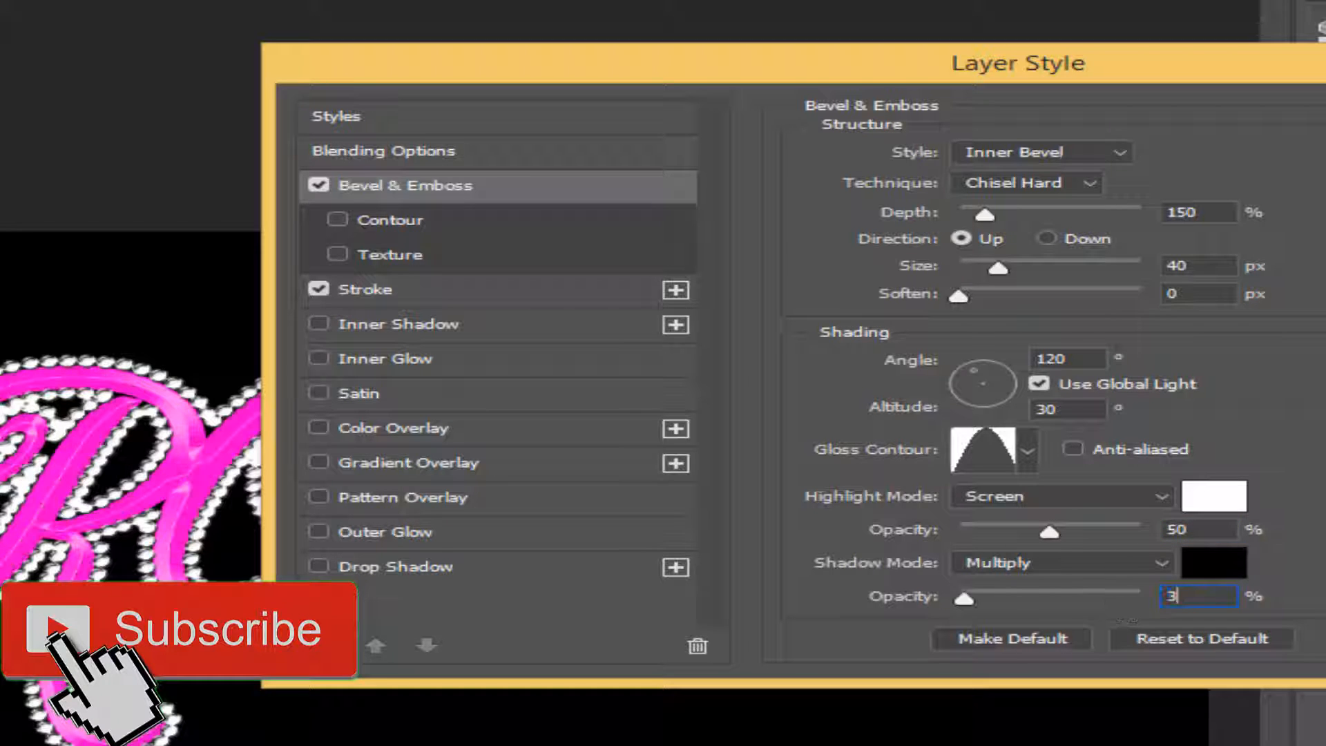
{"action": "type", "text": "2"}
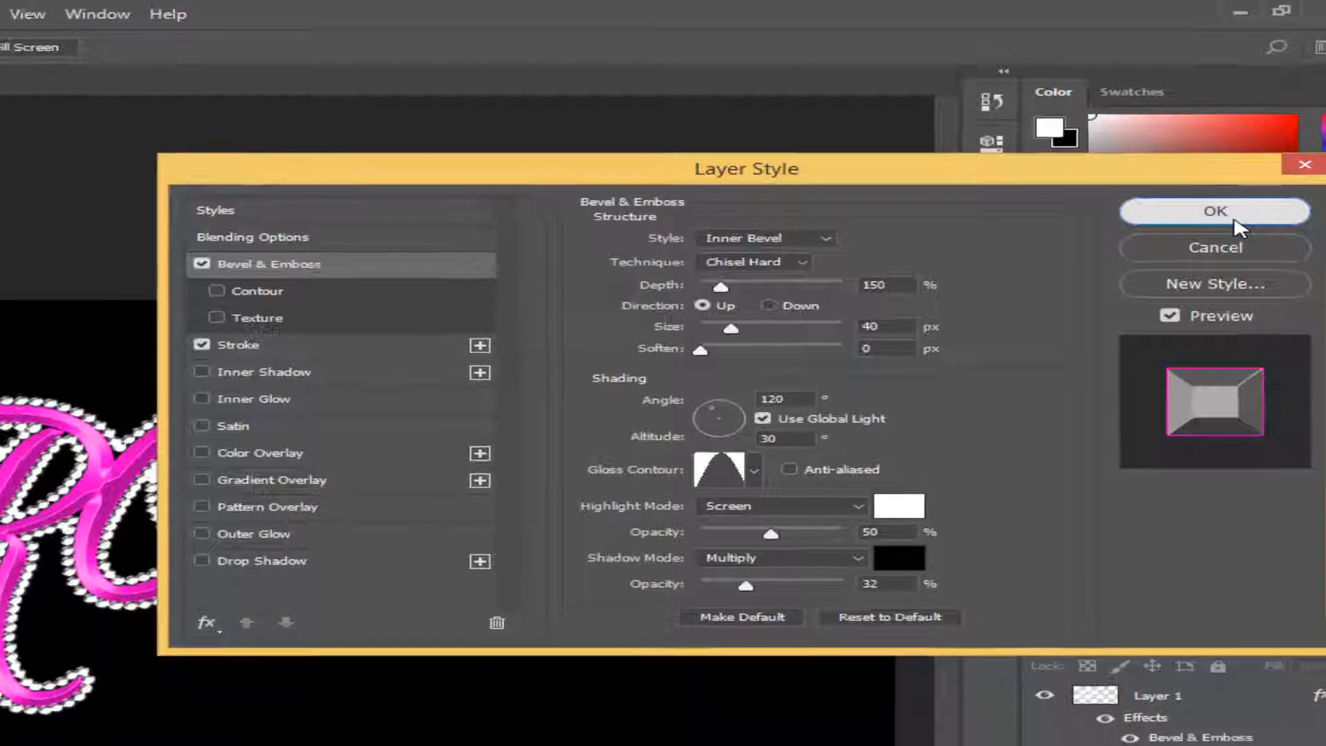
{"action": "left_click", "coordinate": [1236, 221]}
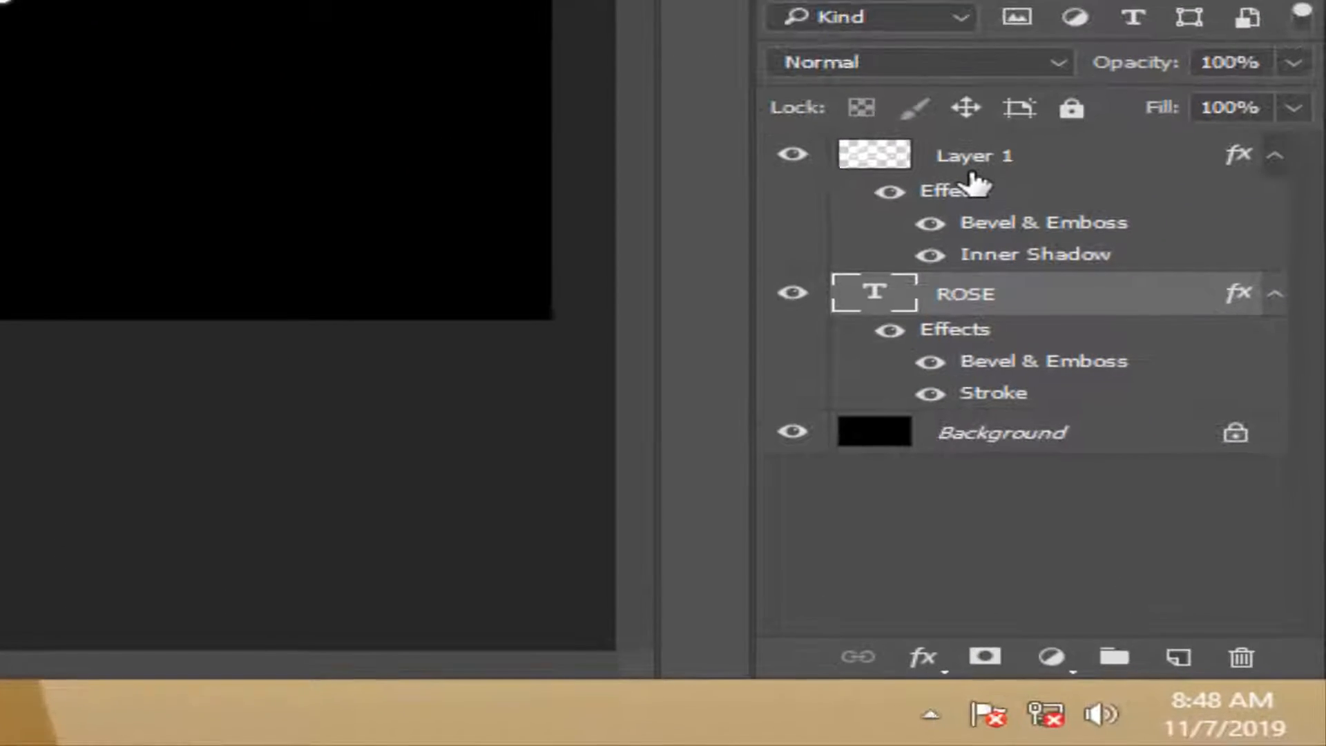
Stamp all visible layers into a new merged layer above Layer 1
{"action": "left_click", "coordinate": [976, 183]}
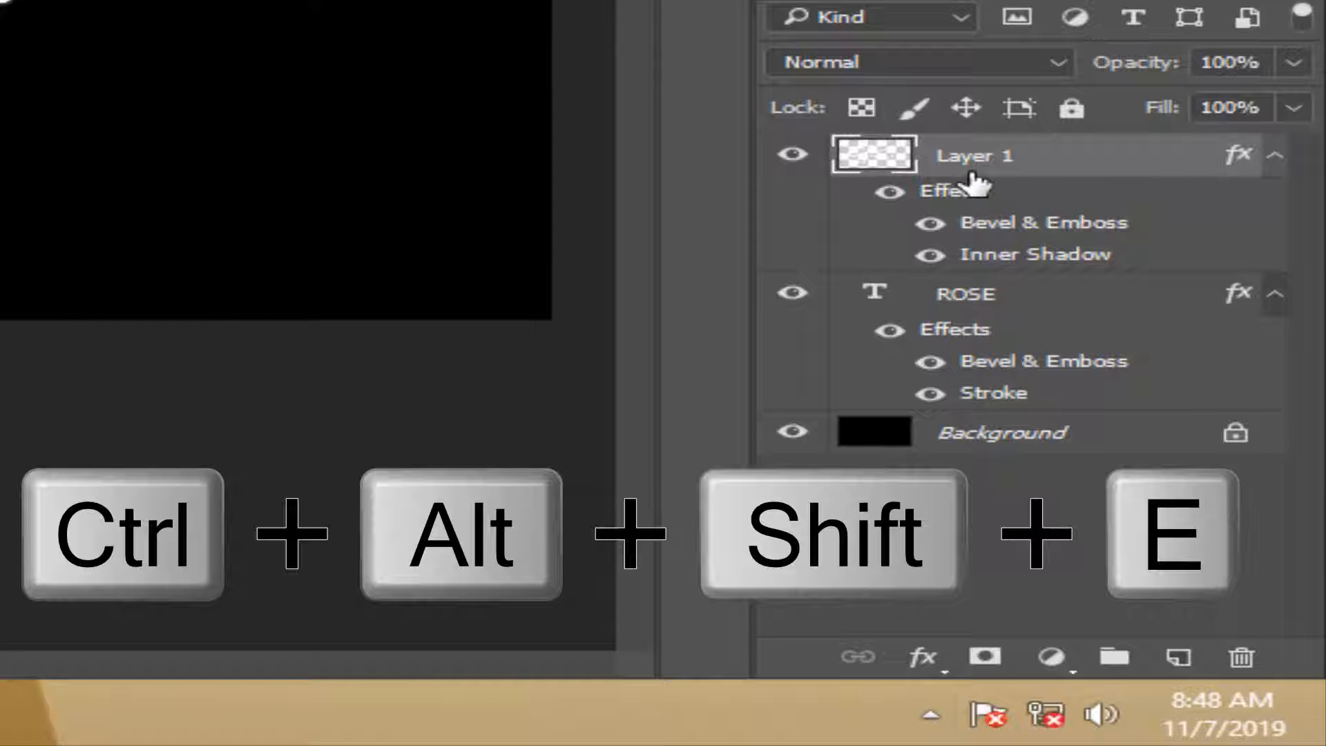
{"action": "key", "text": "ctrl+alt+shift+e"}
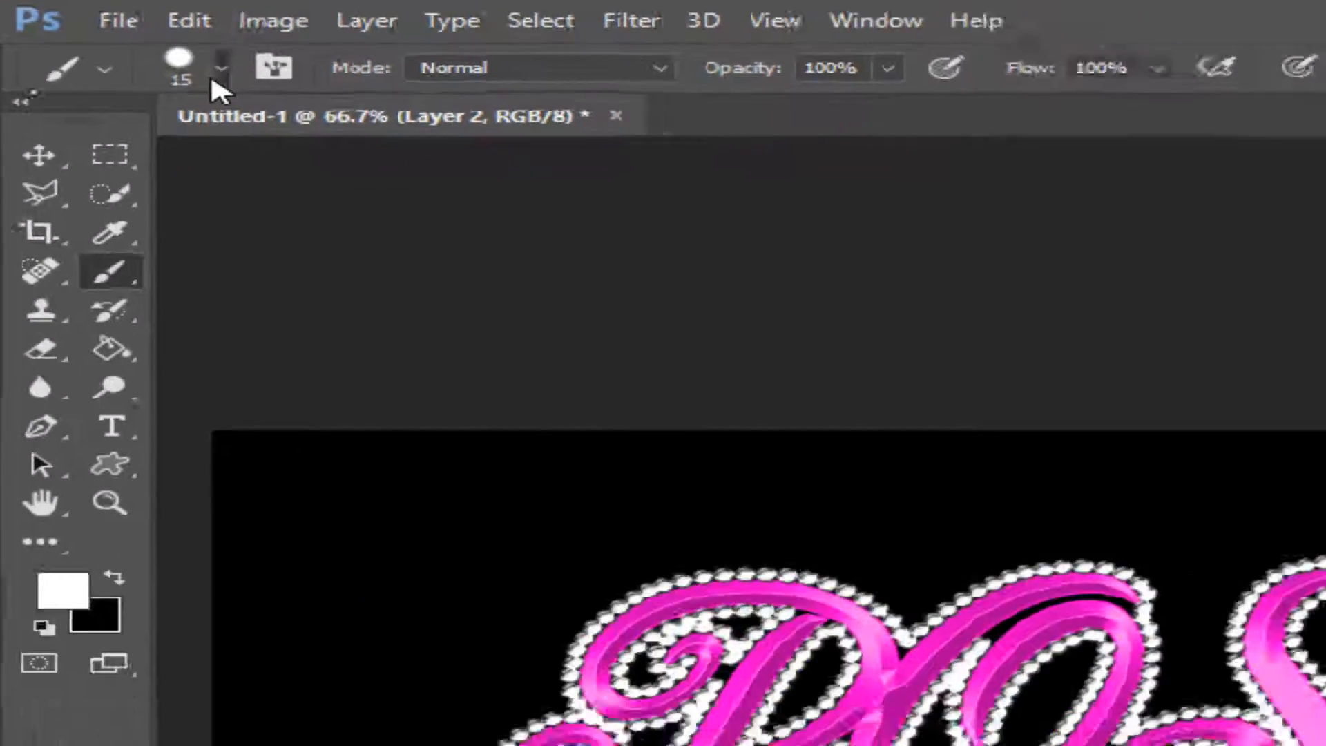
Choose the 823 px eight-pointed star brush and reduce its size to 300 px
{"action": "left_click", "coordinate": [327, 101]}
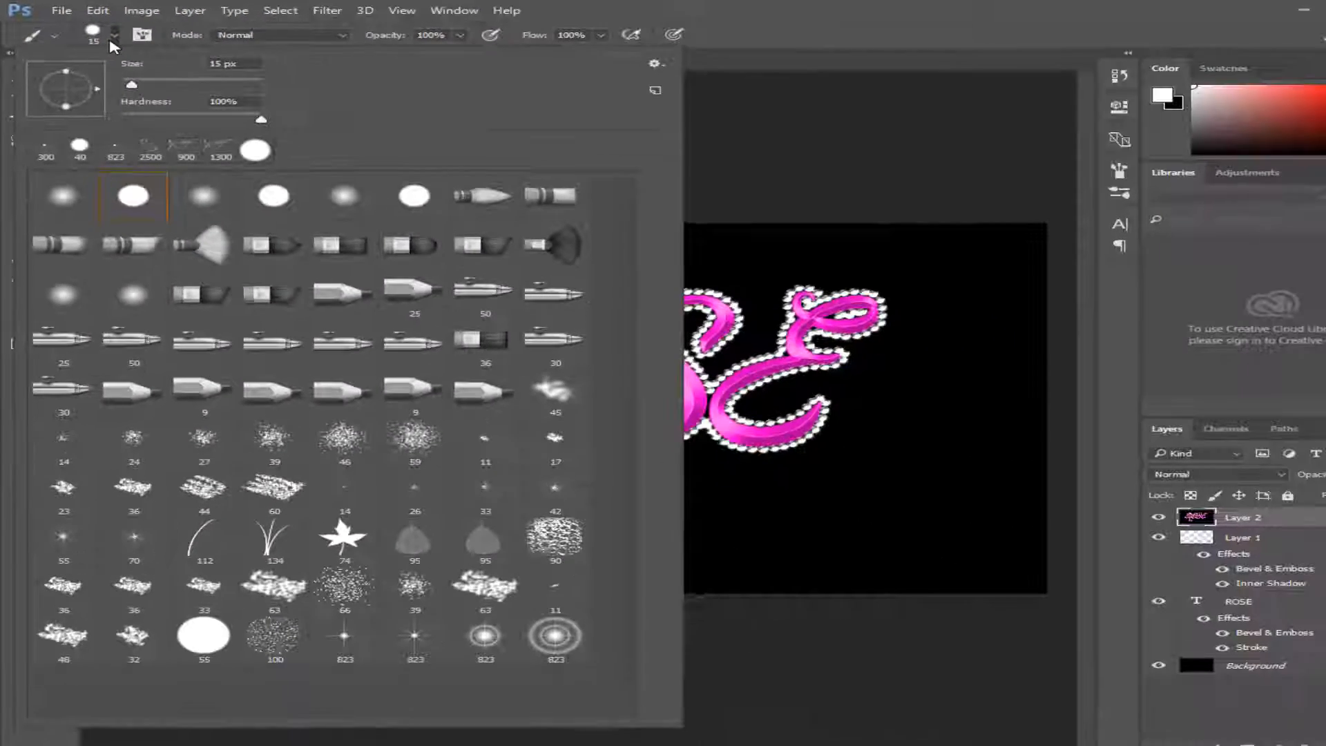
{"action": "left_click", "coordinate": [414, 639]}
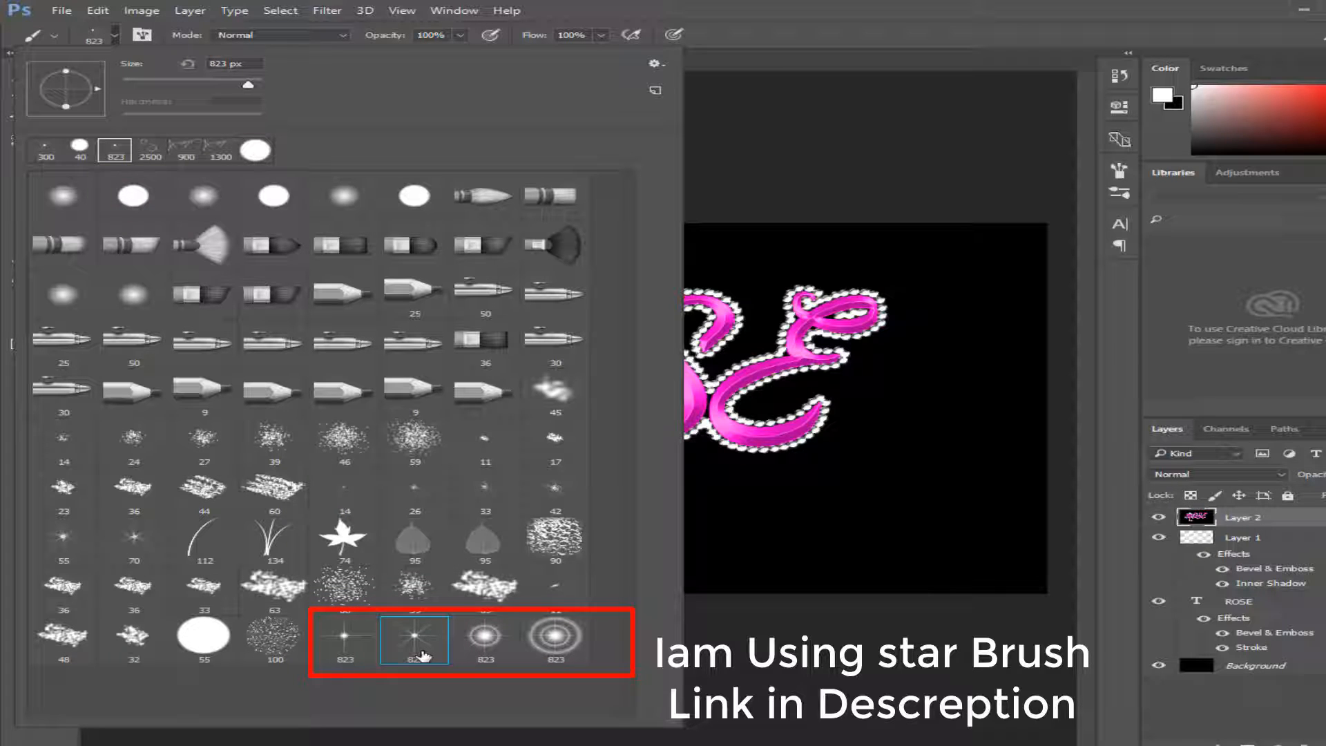
{"action": "left_click", "coordinate": [930, 14]}
{"action": "key", "text": "bracketleft"}
{"action": "key", "text": "bracketleft"}
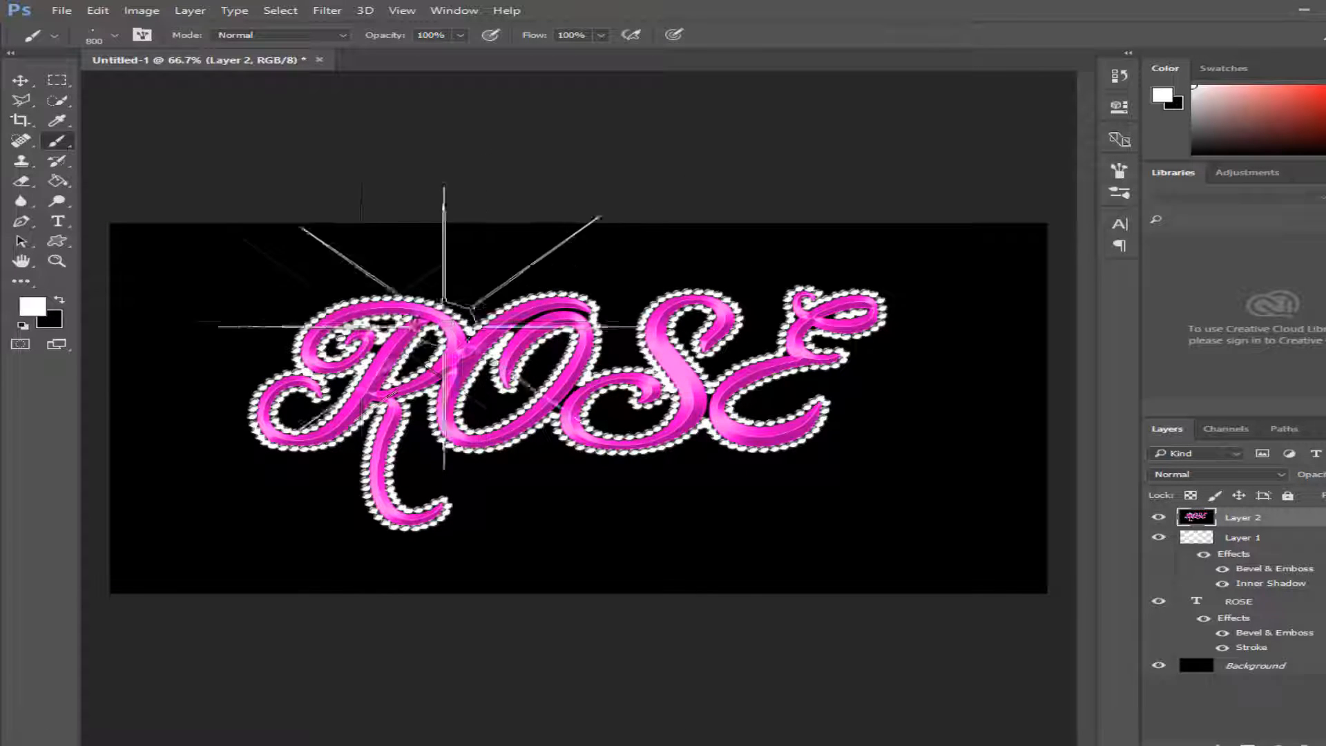
{"action": "key", "text": "bracketleft"}
{"action": "key", "text": "bracketleft"}
{"action": "key", "text": "bracketleft"}
{"action": "key", "text": "bracketleft"}
{"action": "key", "text": "bracketleft"}
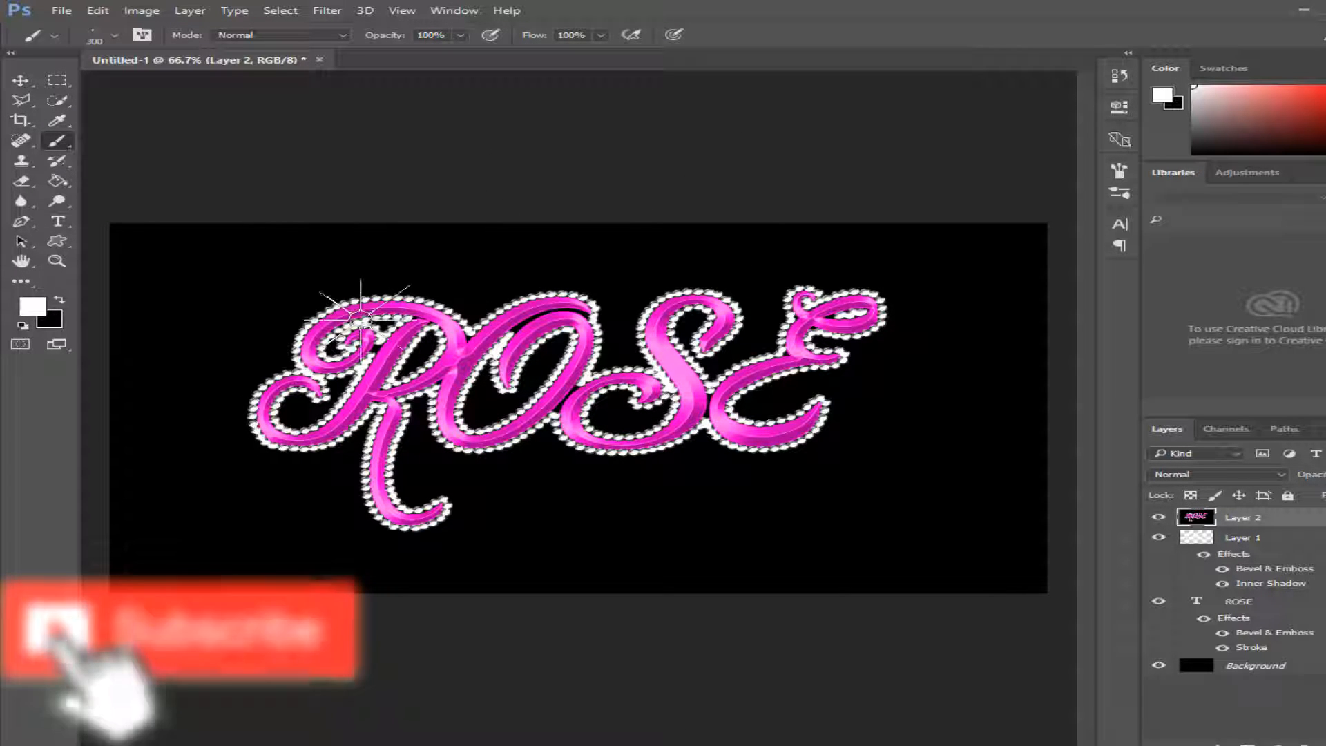
Stamp white star sparkles on the top of the R, the base of the O, the upper S and the lower tip of the E
{"action": "left_click", "coordinate": [360, 318]}
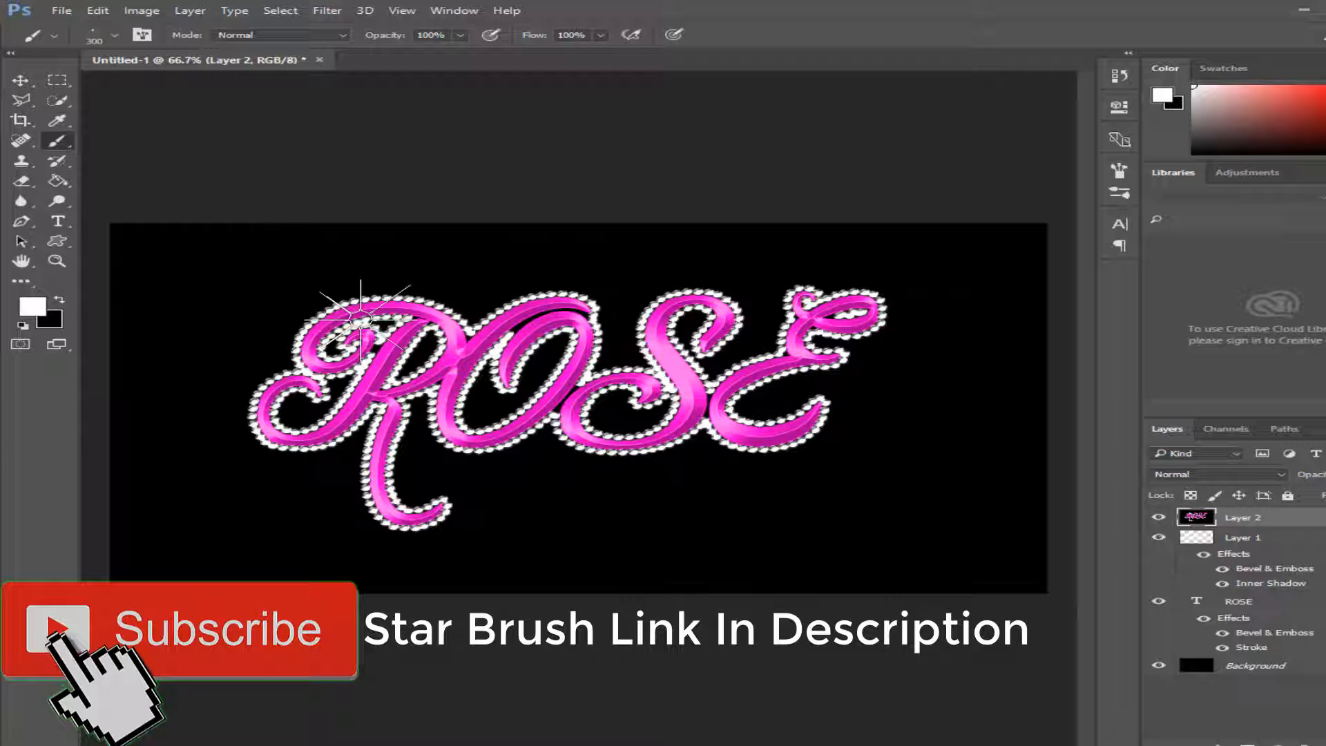
{"action": "key", "text": "bracketright"}
{"action": "left_click", "coordinate": [358, 300]}
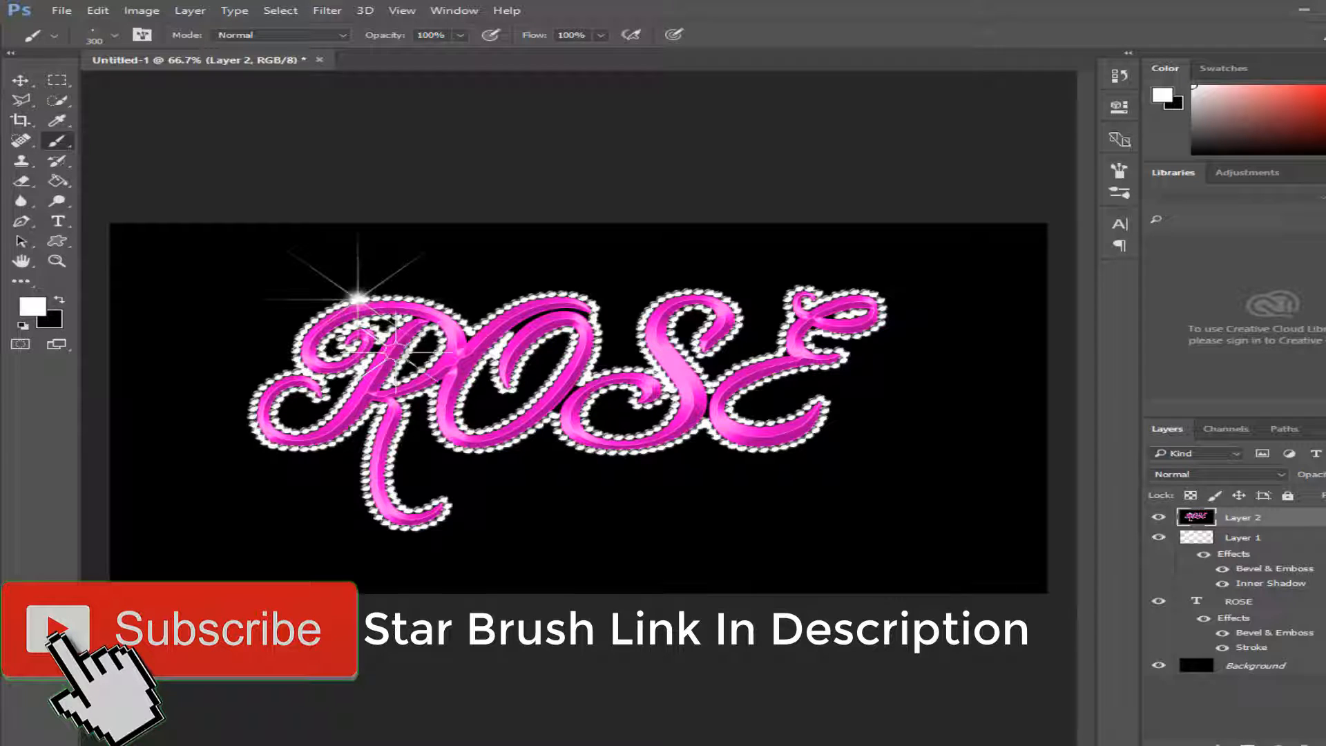
{"action": "left_click", "coordinate": [511, 439]}
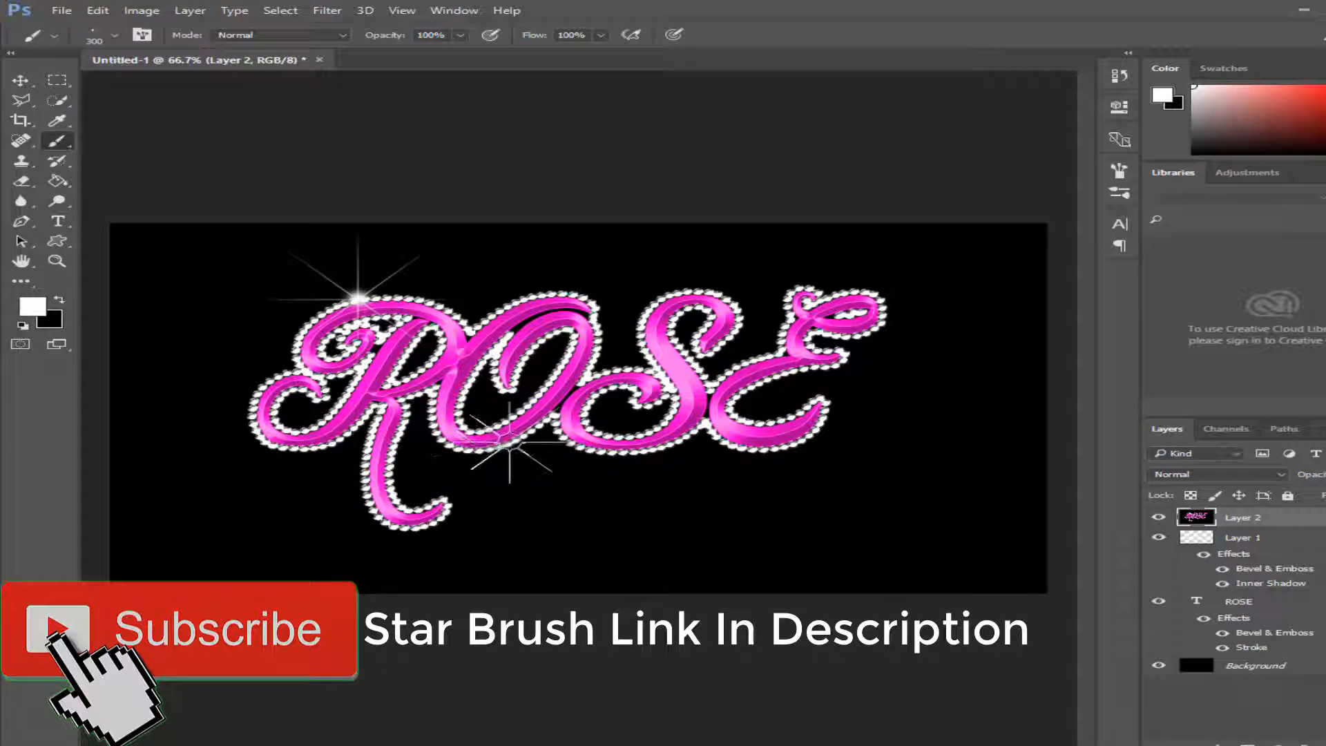
{"action": "left_click", "coordinate": [736, 309]}
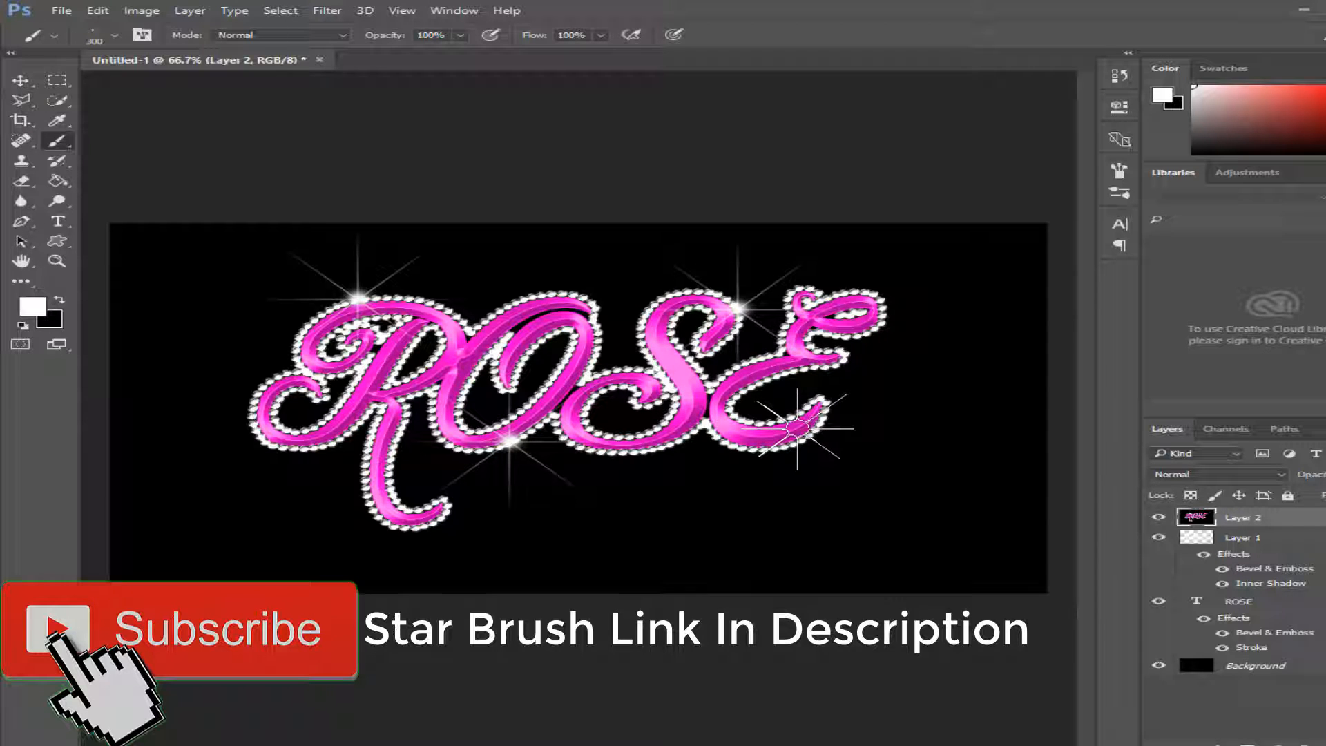
{"action": "left_click", "coordinate": [825, 399]}
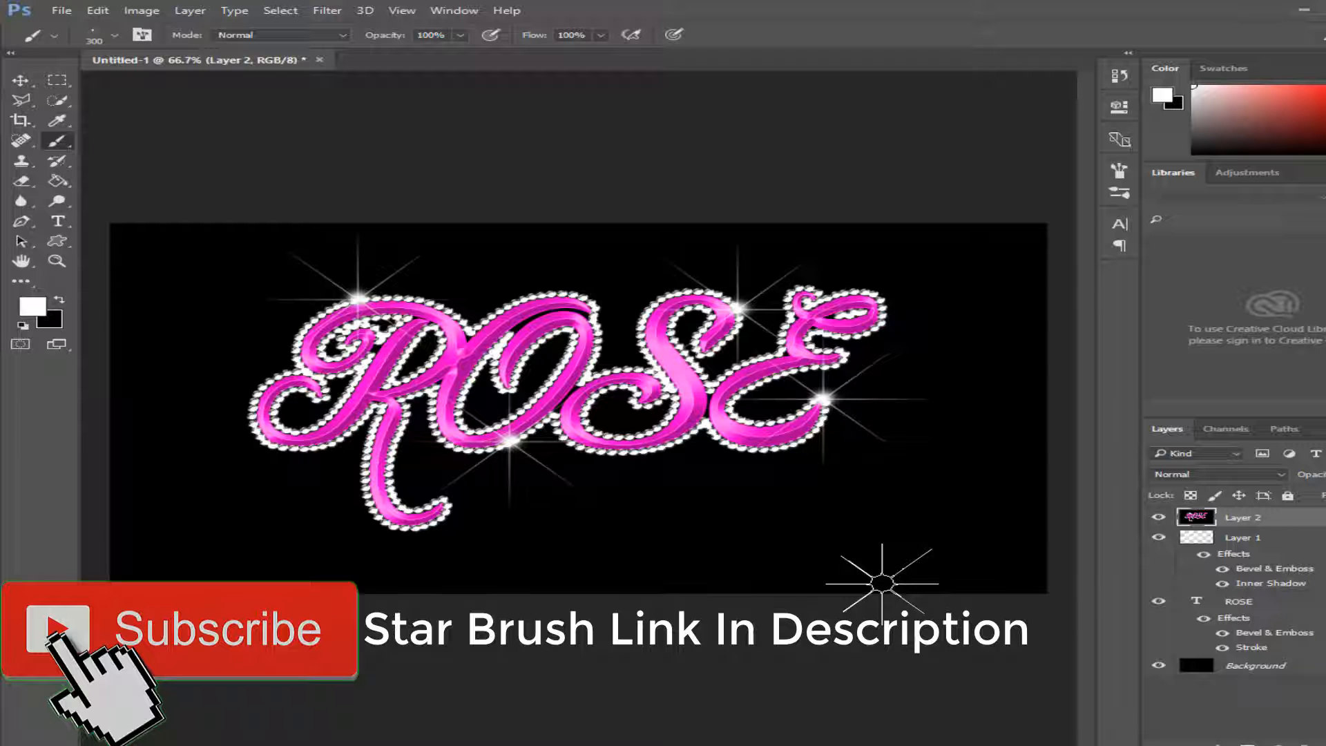
Save the artwork to the Desktop as a JPEG named star, at Maximum quality 12 with Baseline ("Standard") format
{"action": "left_click", "coordinate": [61, 10]}
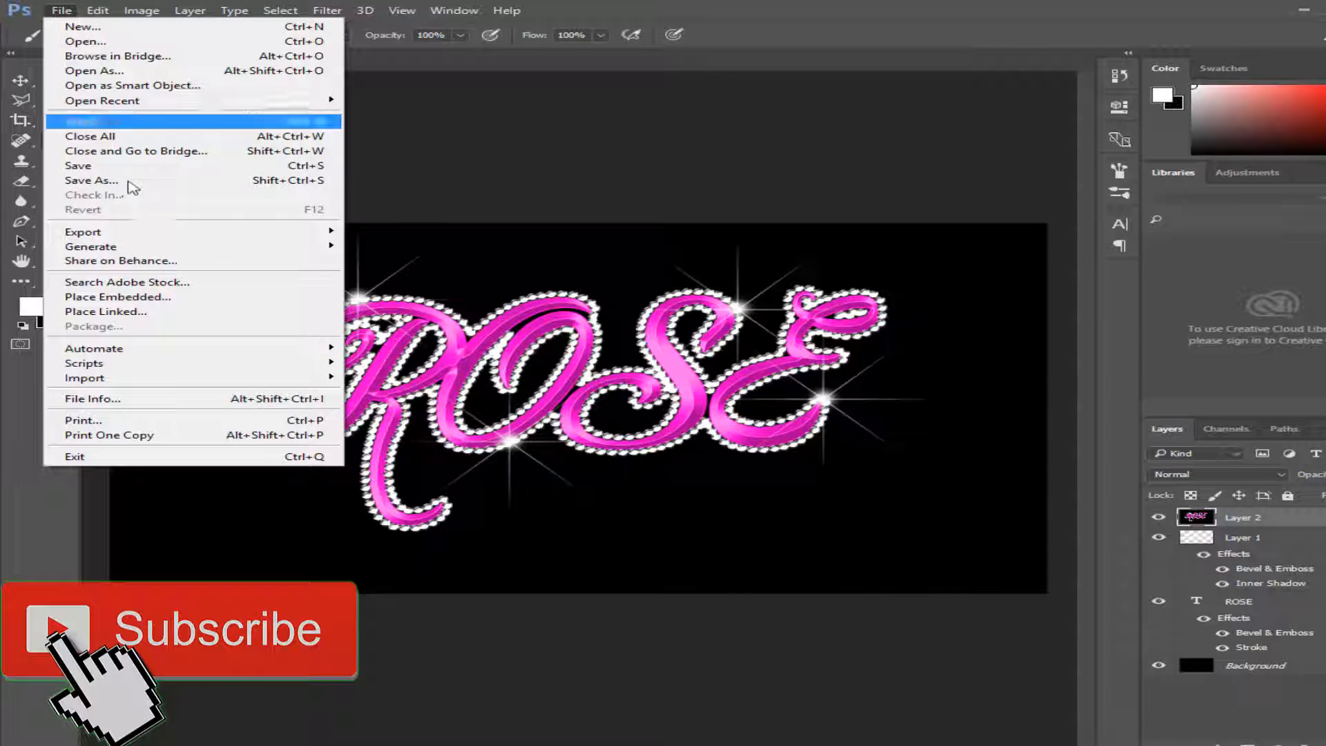
{"action": "left_click", "coordinate": [129, 183]}
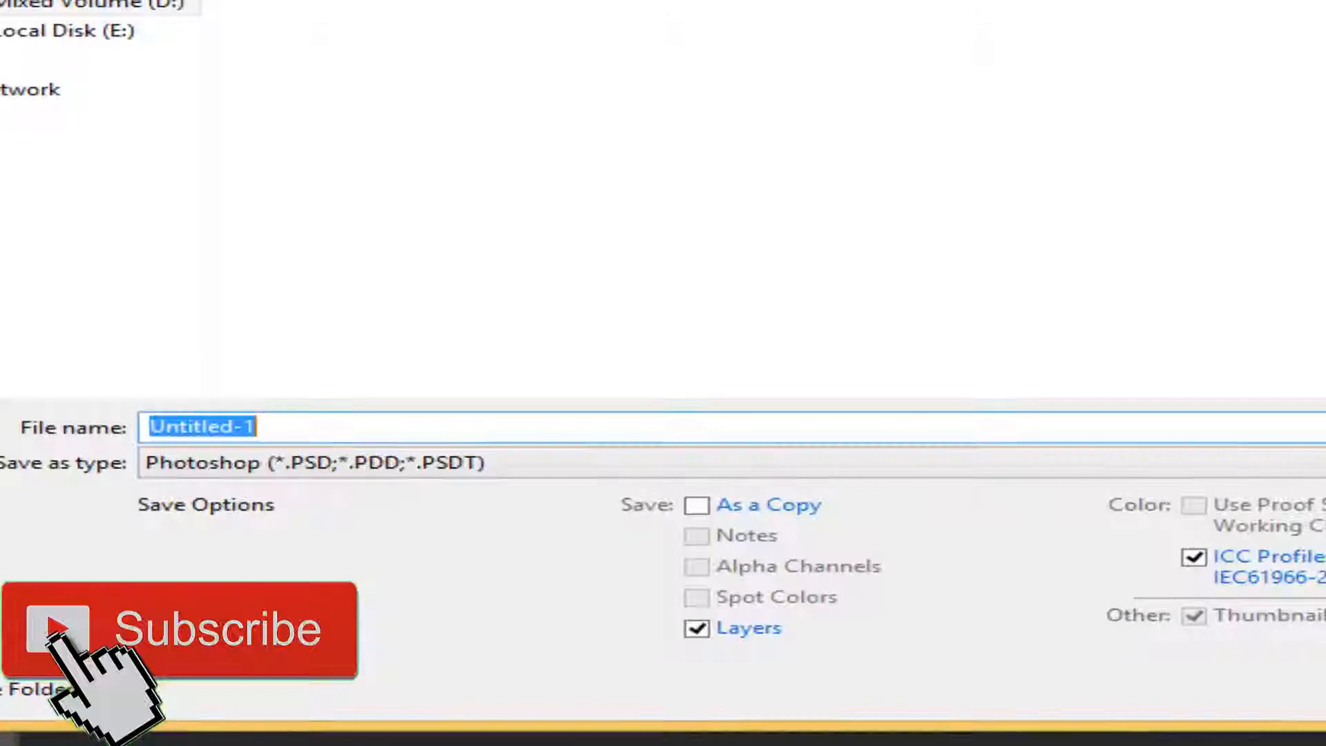
{"action": "left_click", "coordinate": [636, 464]}
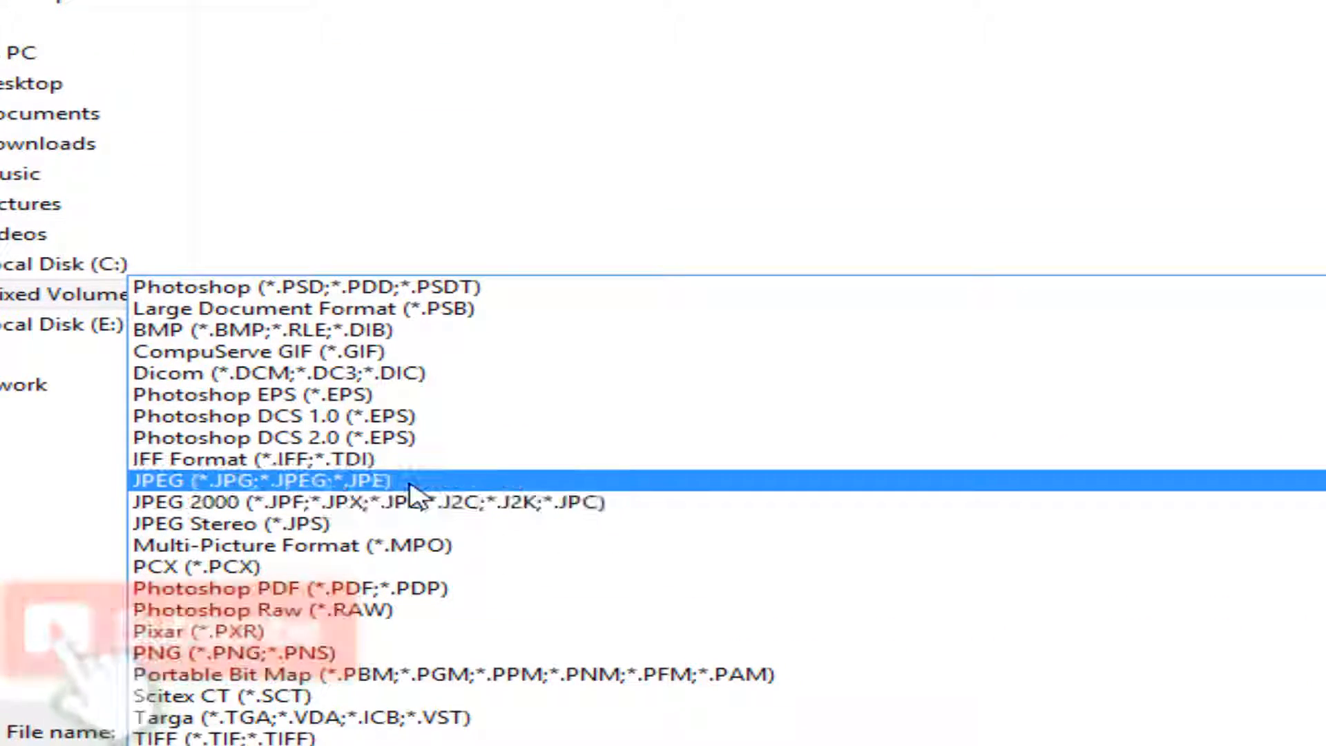
{"action": "left_click", "coordinate": [410, 485]}
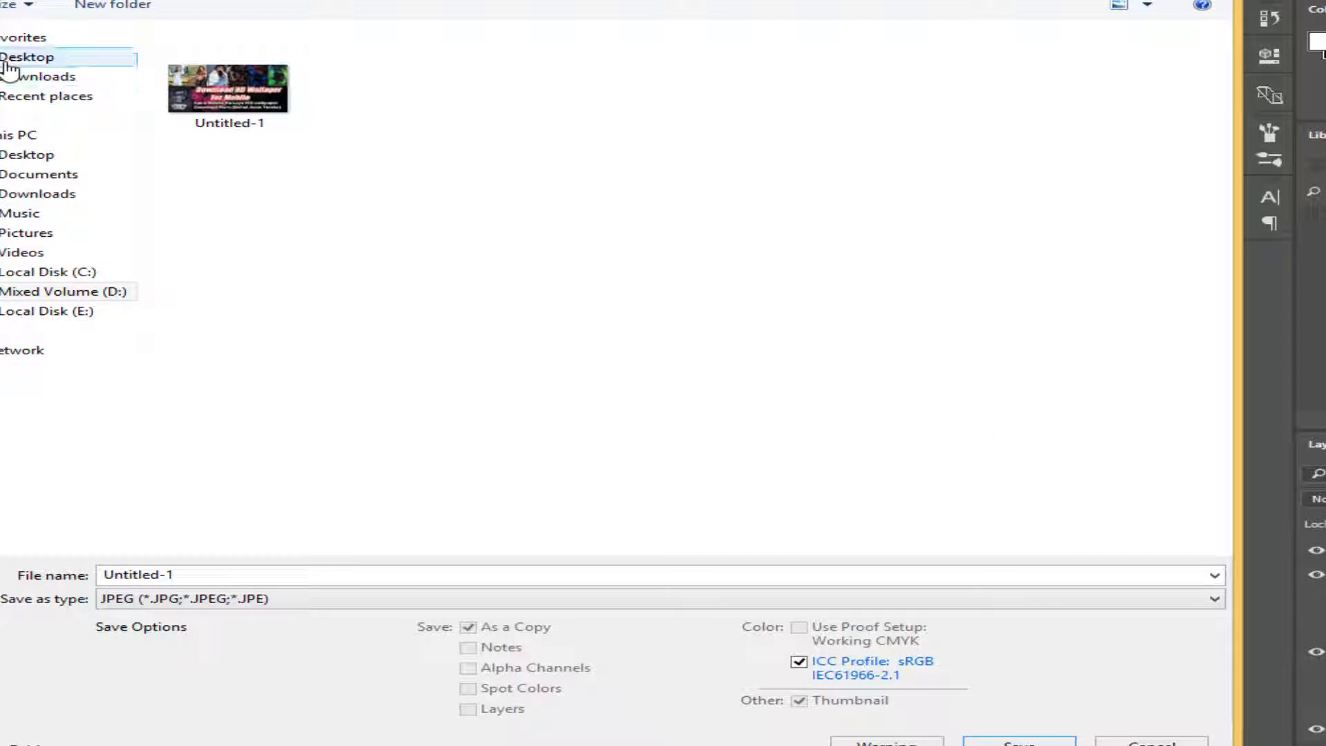
{"action": "left_click", "coordinate": [9, 62]}
{"action": "double_click", "coordinate": [100, 575]}
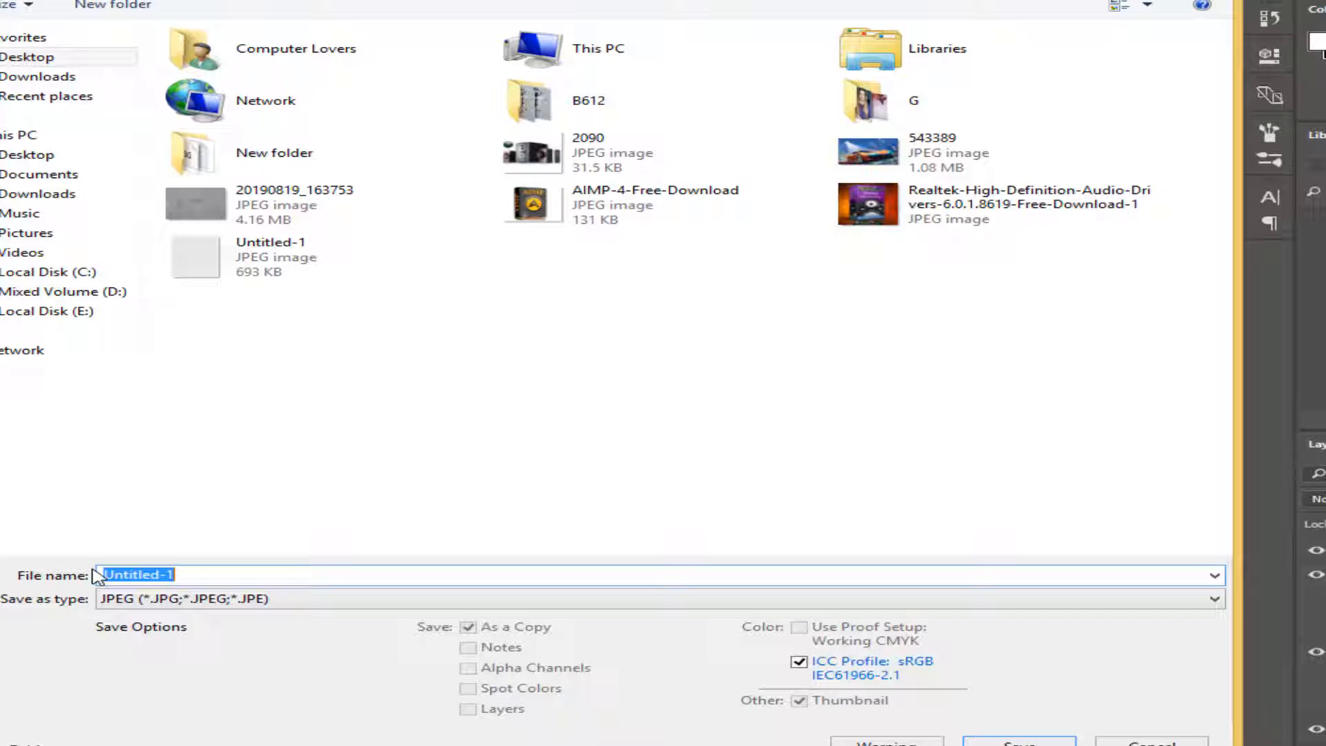
{"action": "type", "text": "stae"}
{"action": "key", "text": "BackSpace"}
{"action": "type", "text": "r"}
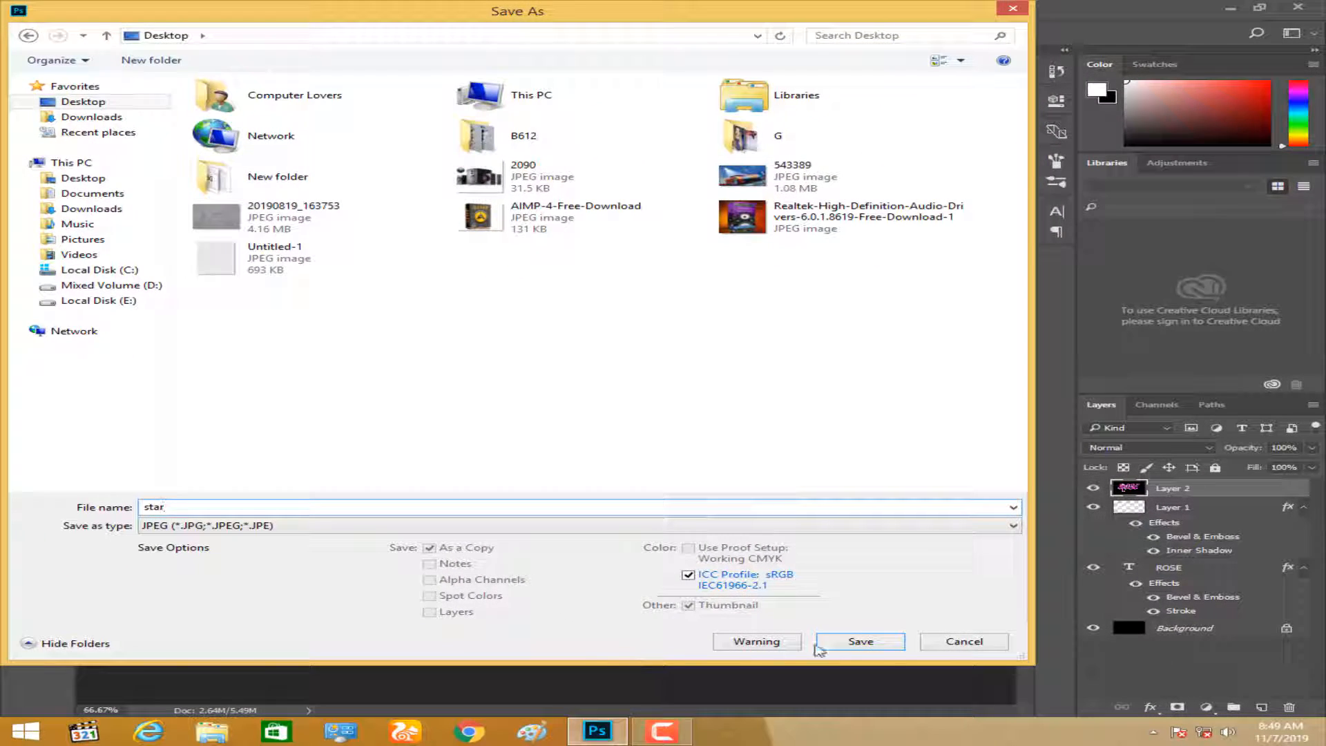
{"action": "left_click", "coordinate": [819, 645]}
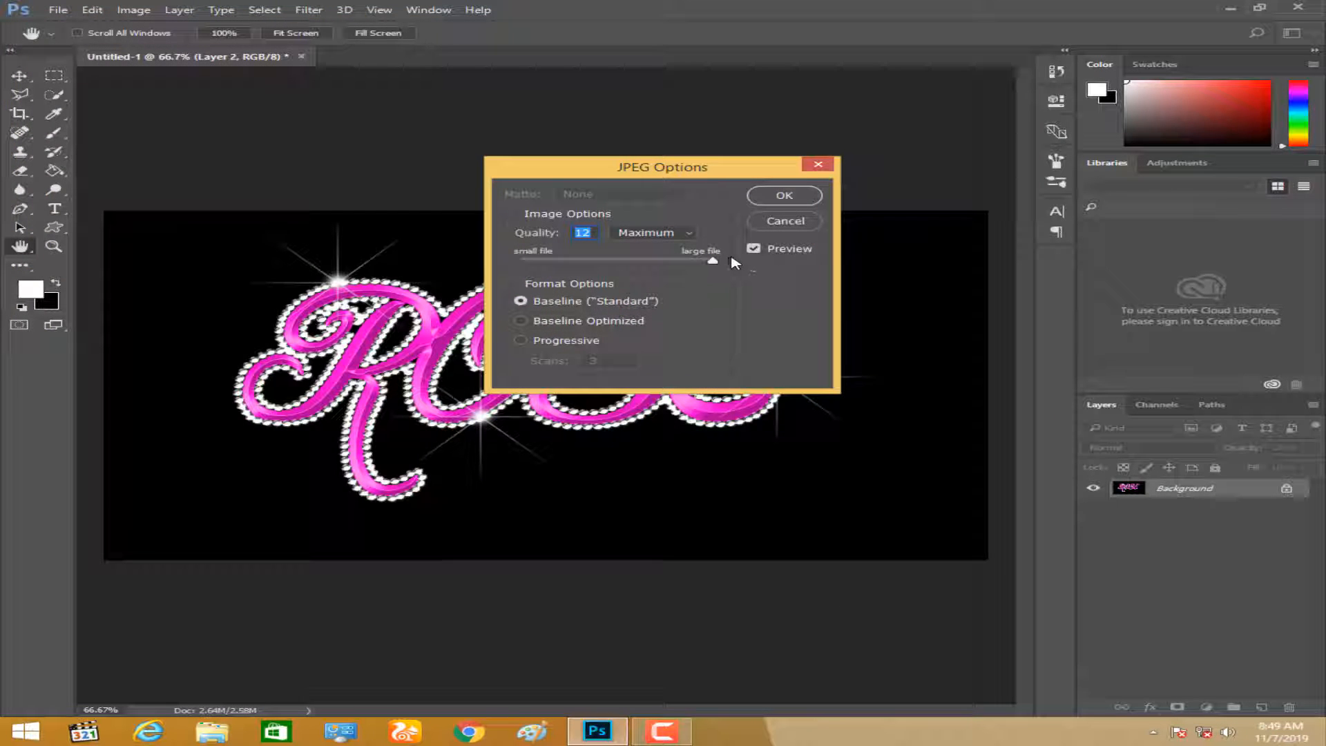
{"action": "left_click", "coordinate": [784, 196]}
Switch to the Windows desktop and open the saved star image in Windows Photo Viewer
{"action": "key", "text": "super+d"}
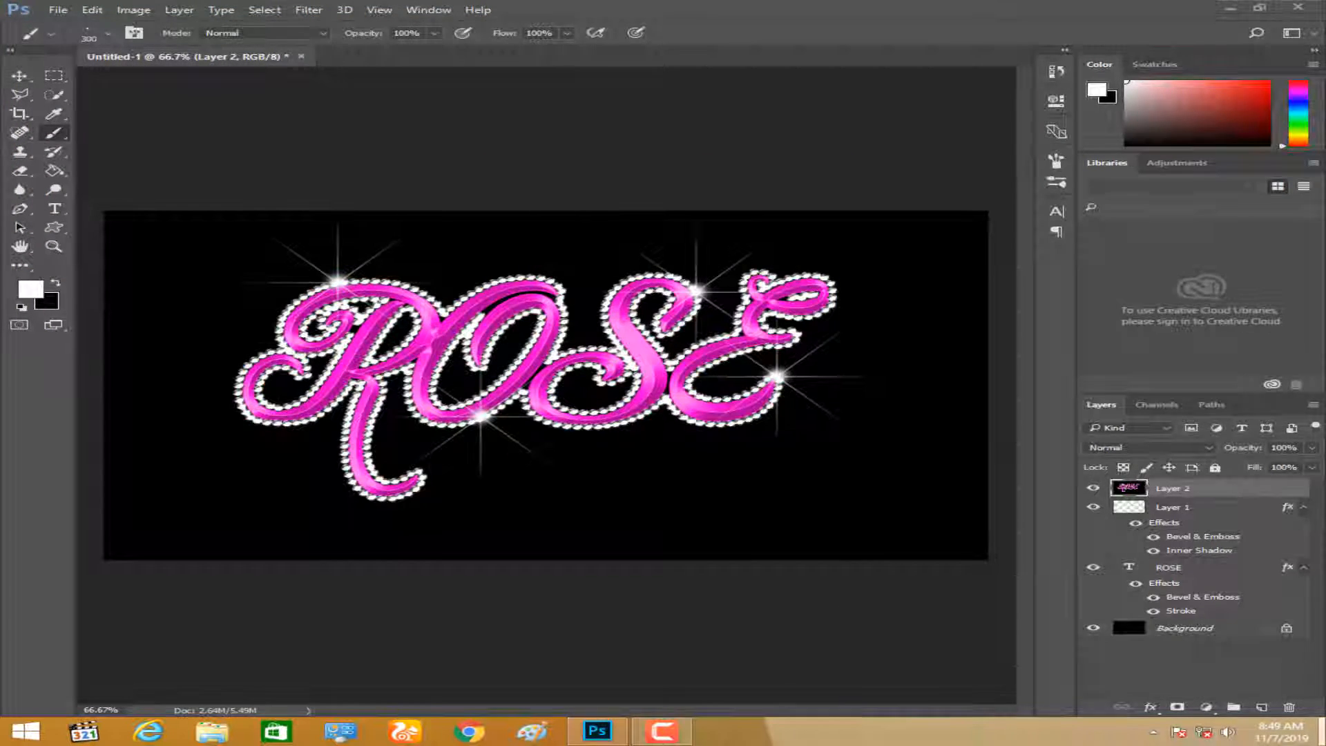
{"action": "left_click_drag", "start_coordinate": [114, 457], "coordinate": [263, 417]}
{"action": "double_click", "coordinate": [360, 386]}
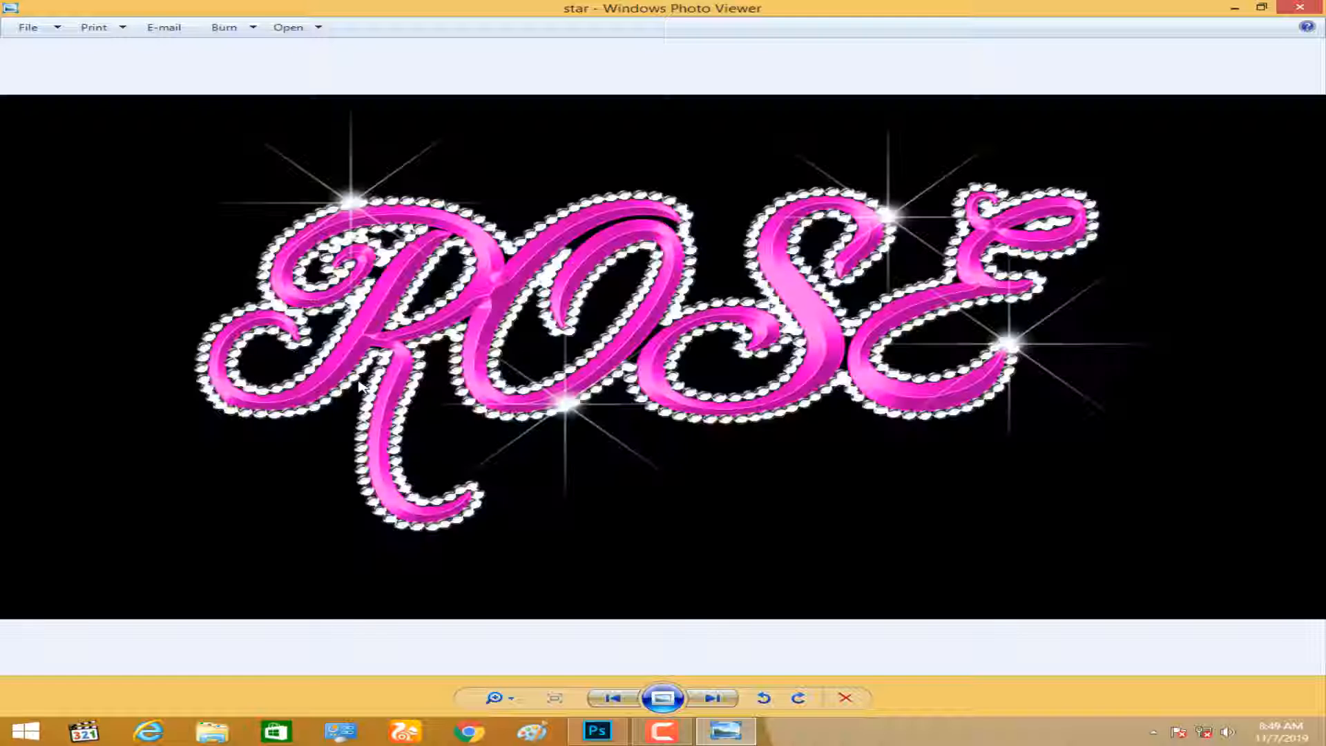